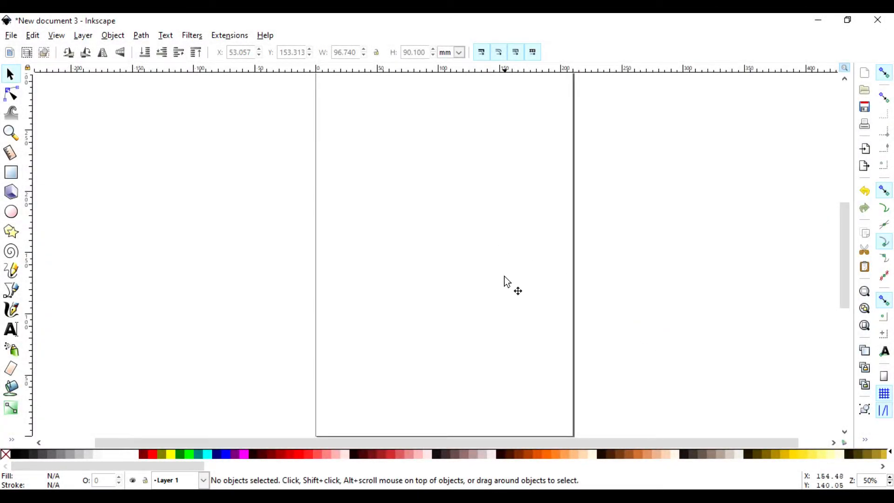
scroll(505, 286, "up", 3)
scroll(498, 284, "down", 2)
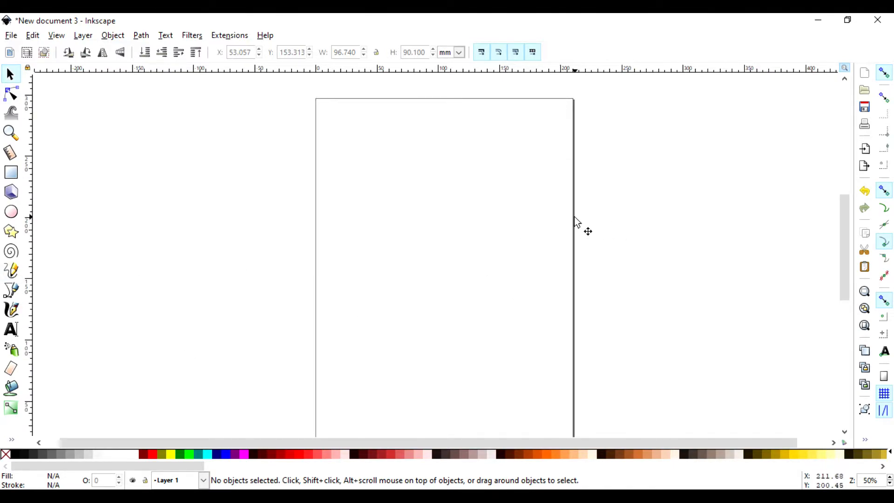
scroll(576, 221, "down", 2)
scroll(574, 219, "up", 2)
Draw a closed freehand Pac-Man-like outline about 91 mm wide and 82 mm high in the upper half of the page with the Pencil tool
double_click(11, 270)
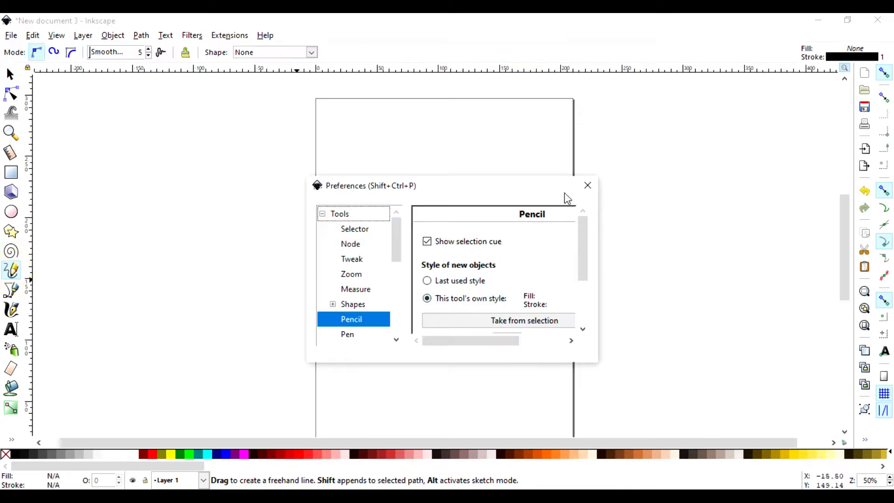
left_click(587, 185)
left_click(586, 184)
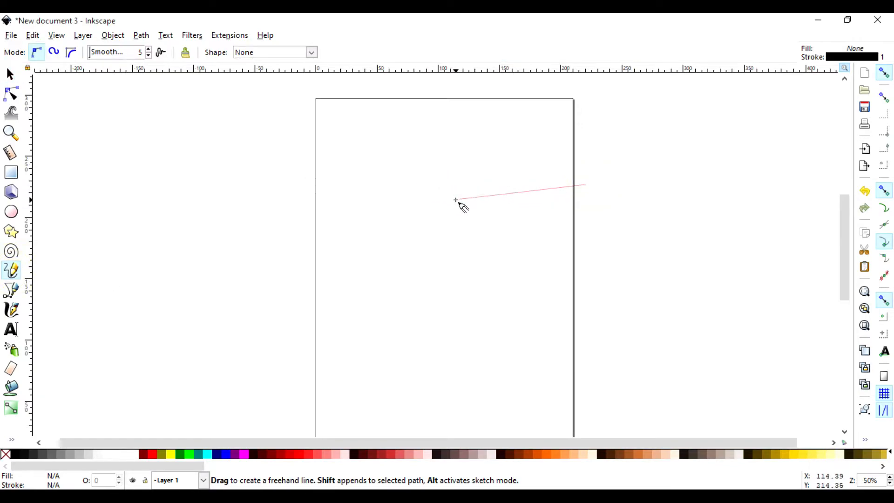
key("Escape")
left_click(12, 273)
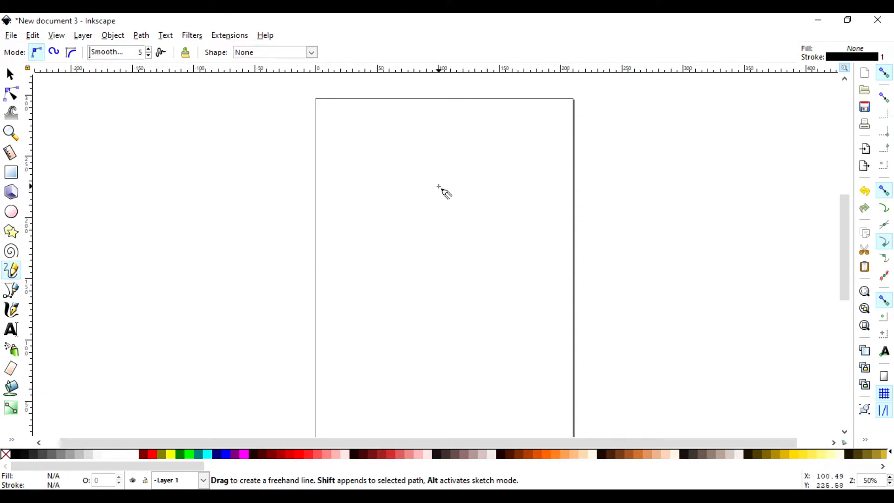
mouse_move(438, 186)
left_mouse_down()
mouse_move(394, 222)
mouse_move(405, 253)
mouse_move(430, 279)
mouse_move(459, 281)
mouse_move(478, 268)
mouse_move(504, 222)
mouse_move(500, 205)
mouse_move(445, 236)
left_mouse_up()
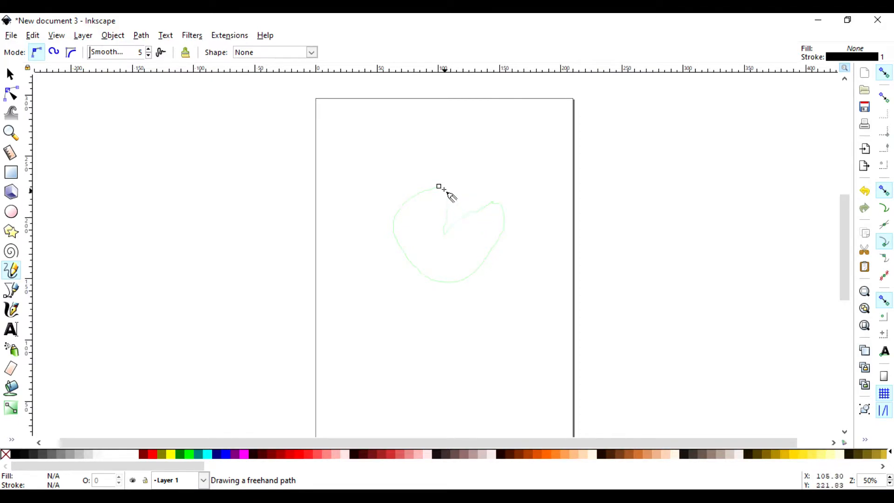
left_click_drag(444, 190, 443, 189)
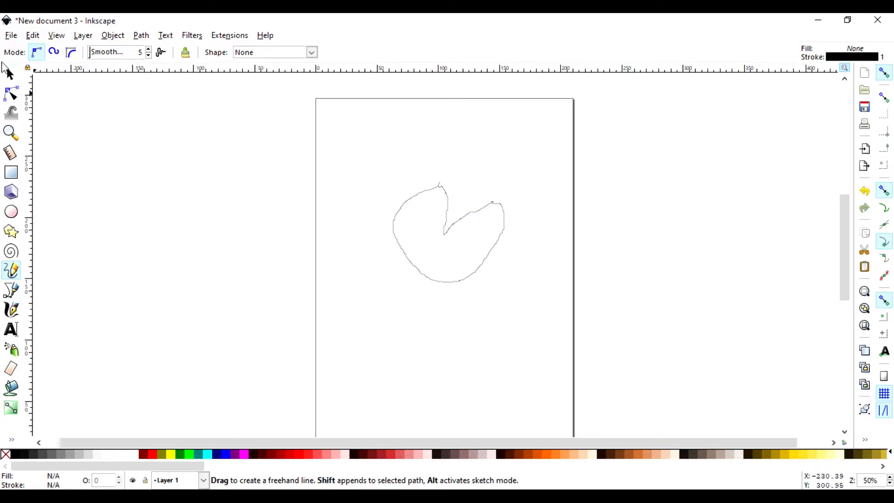
Give the freehand shape a yellow fill and a red stroke
double_click(10, 73)
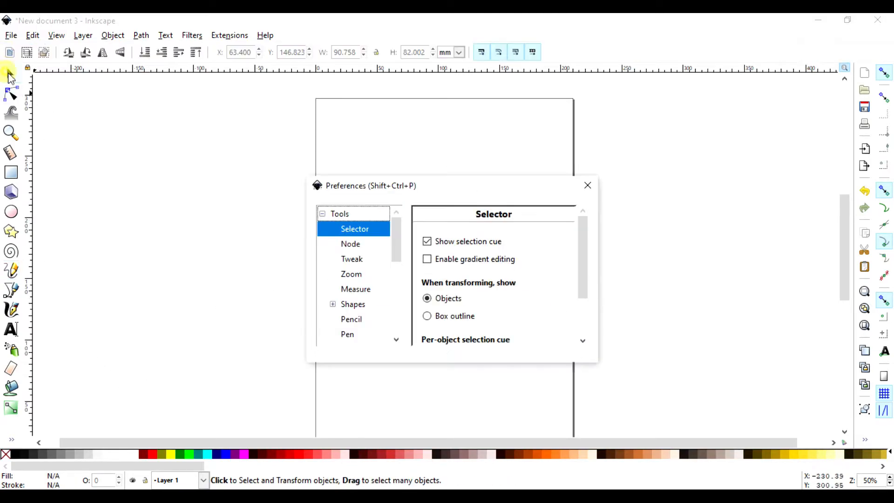
left_click(585, 190)
left_click(458, 217)
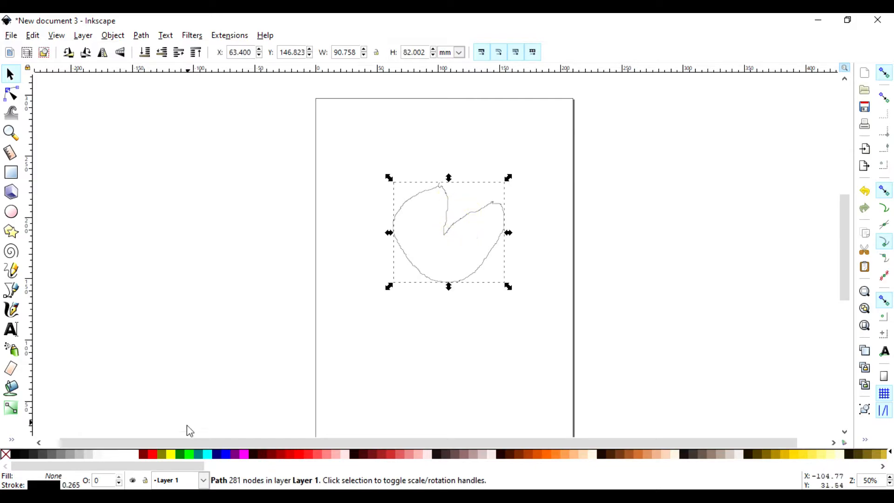
left_click(172, 454)
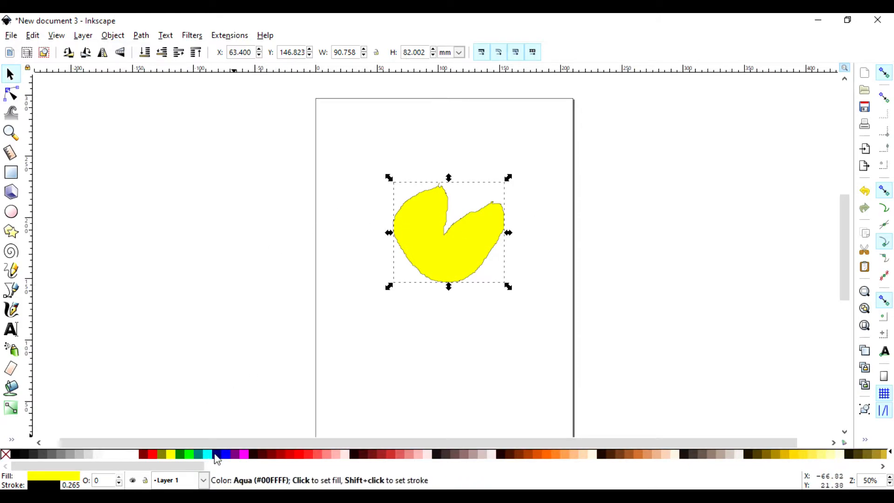
left_click(290, 456, "shift")
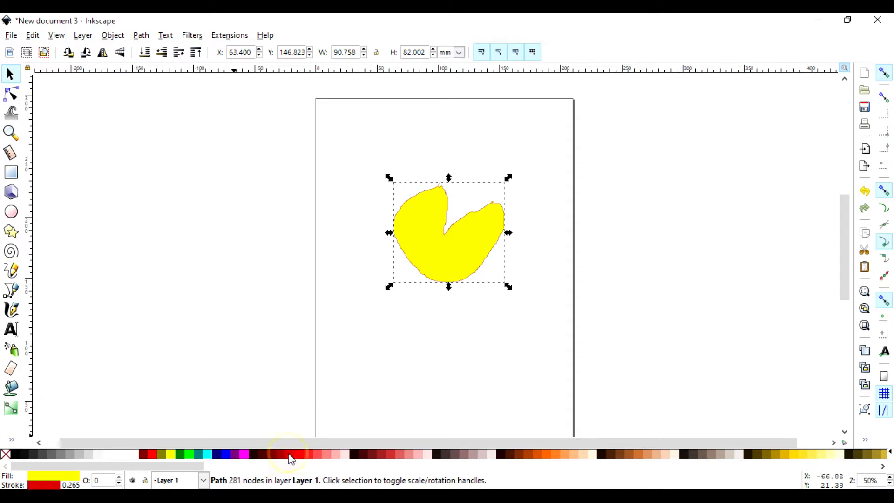
left_click(463, 152)
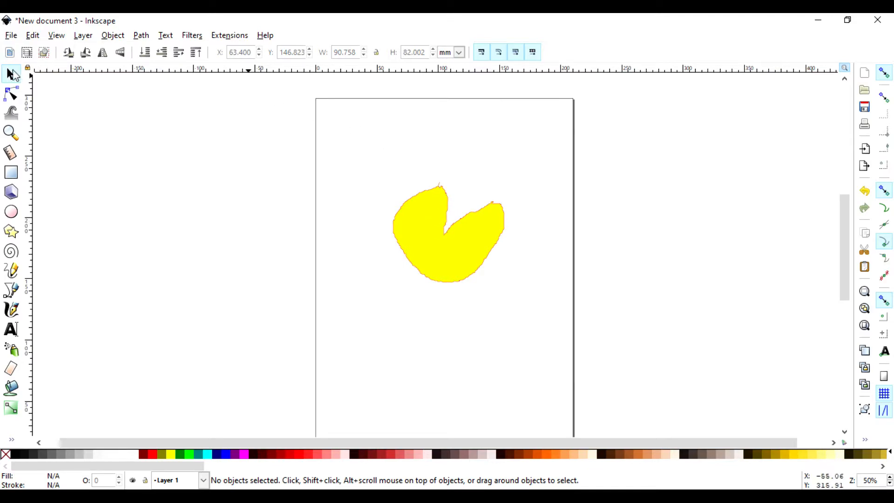
Examine the nodes along the outline of the yellow freehand shape
double_click(415, 199)
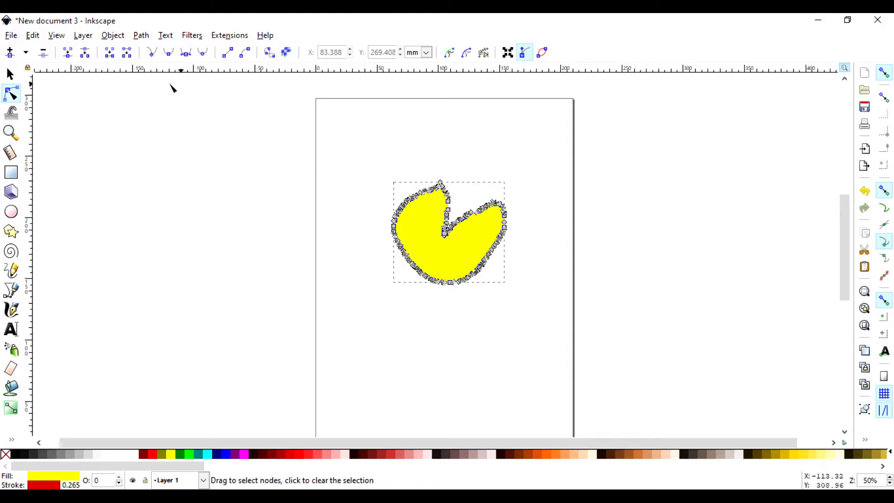
double_click(11, 74)
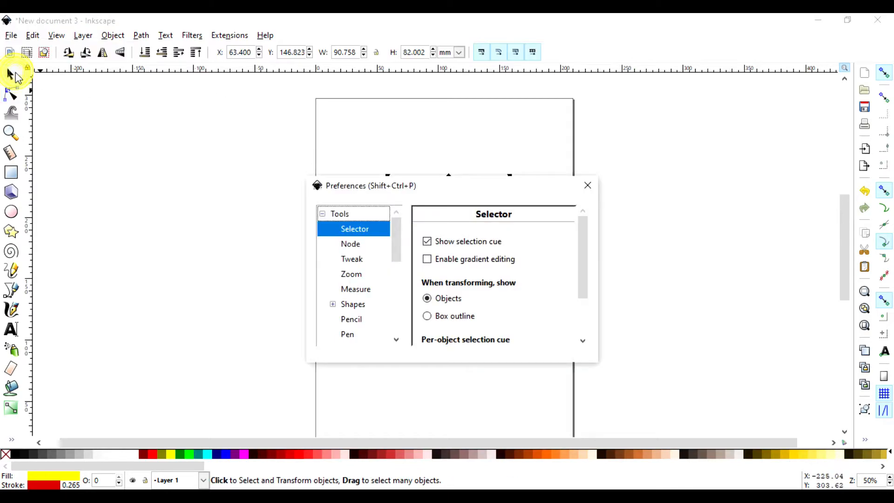
left_click(587, 186)
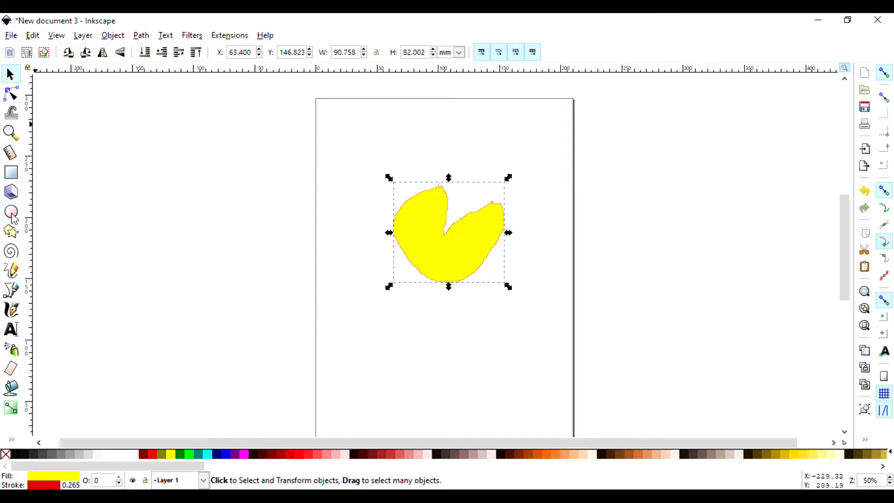
Draw an elliptical pie segment about 73 mm wide and 58 mm high below the freehand shape with the Ellipse tool
double_click(11, 213)
left_click(586, 186)
left_click_drag(451, 321, 379, 394)
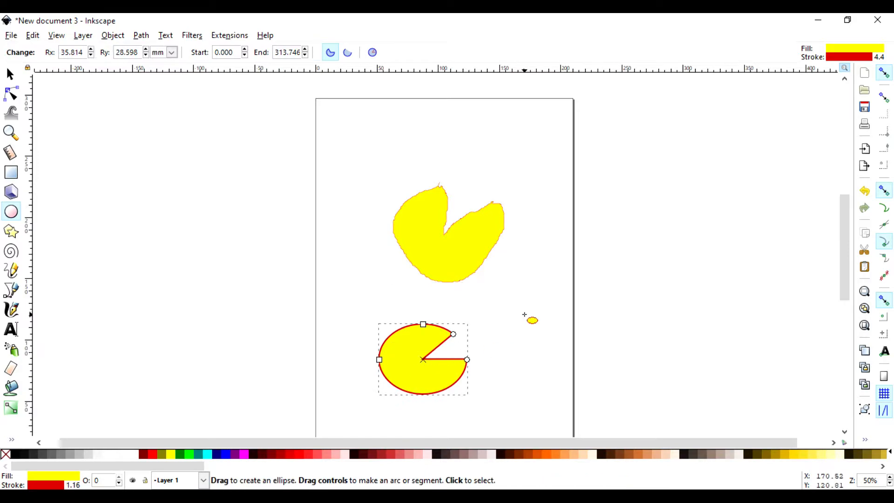
key("Escape")
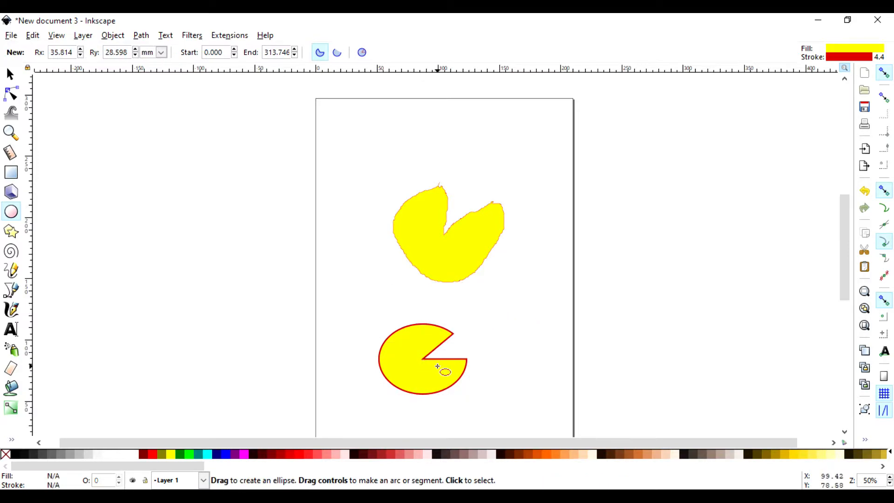
Convert the elliptical segment to a path
double_click(10, 73)
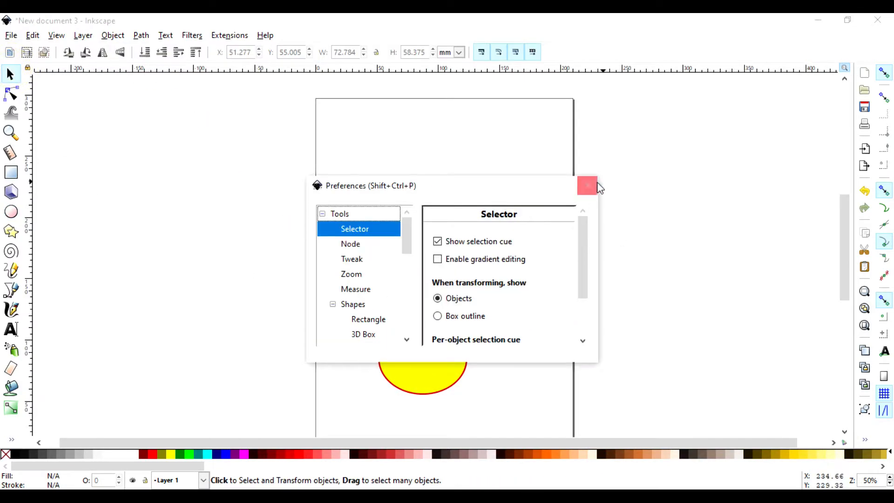
left_click(587, 185)
left_click(430, 358)
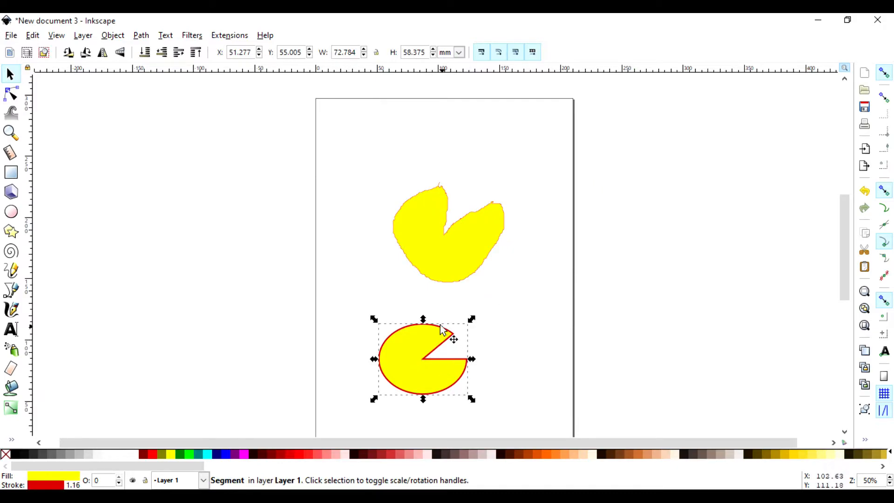
left_click(142, 35)
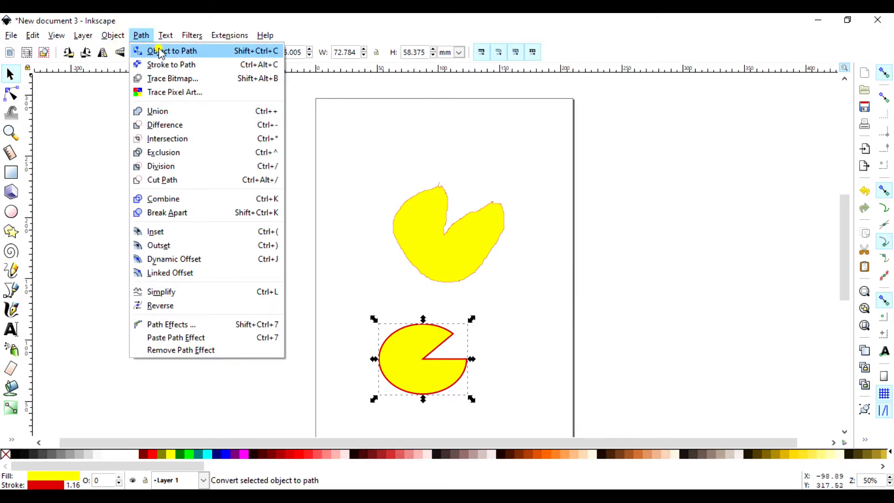
left_click(156, 50)
left_click(548, 338)
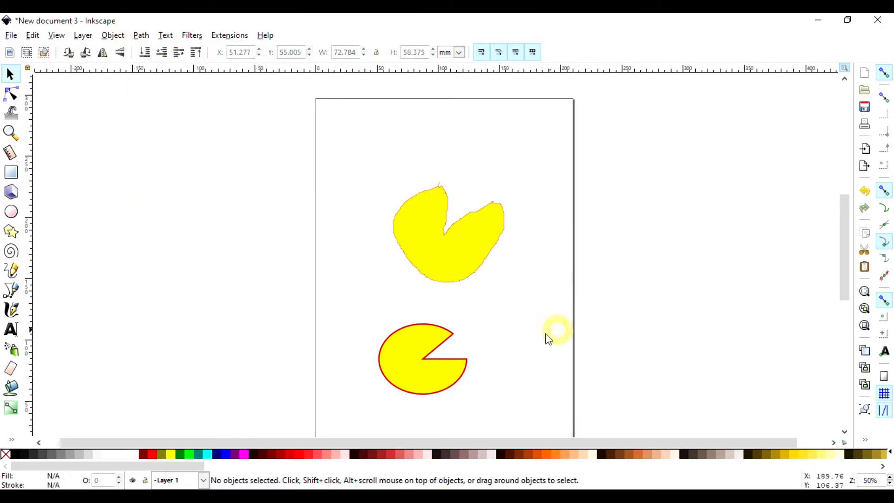
Show the nodes of both shapes and pull two nodes near the freehand shape's notch outward into pointed spikes
double_click(422, 359)
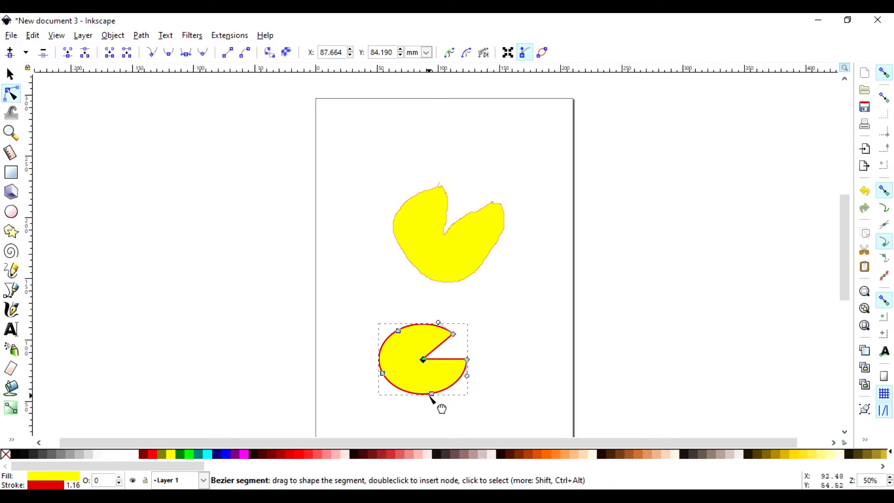
left_click(416, 201)
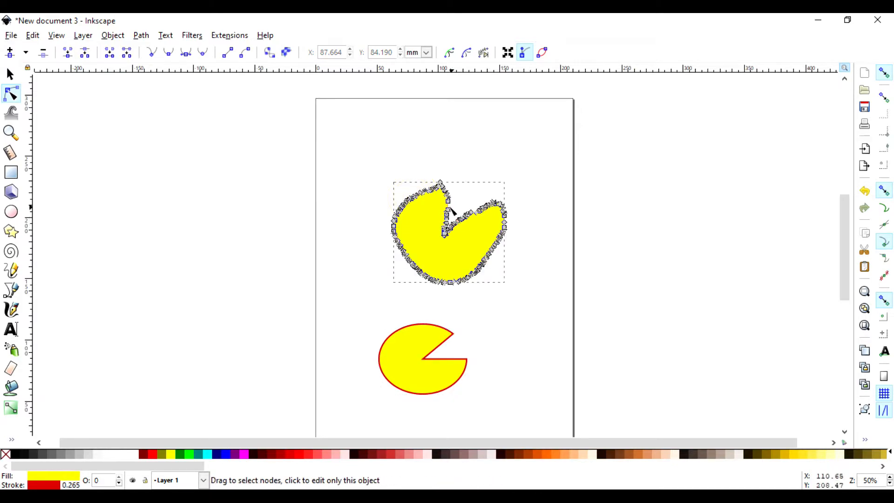
left_click_drag(449, 201, 458, 177)
left_click(443, 173)
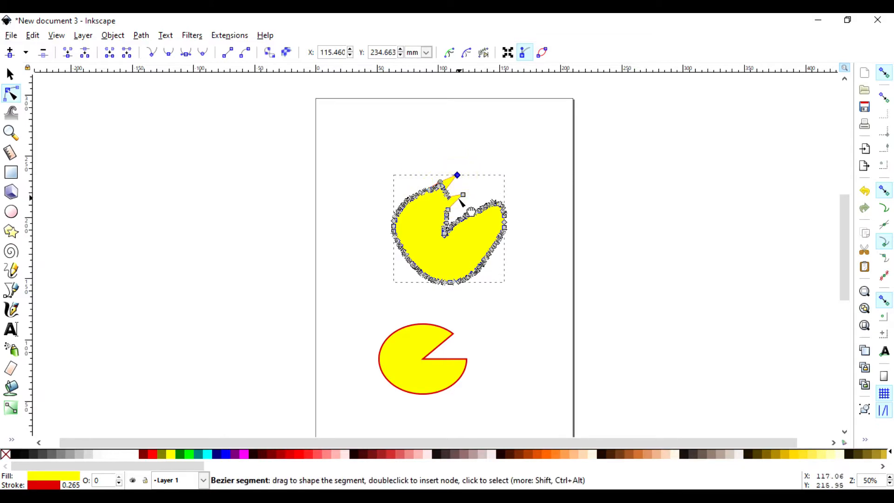
Simplify the freehand path twice to reduce its nodes
left_click(10, 75)
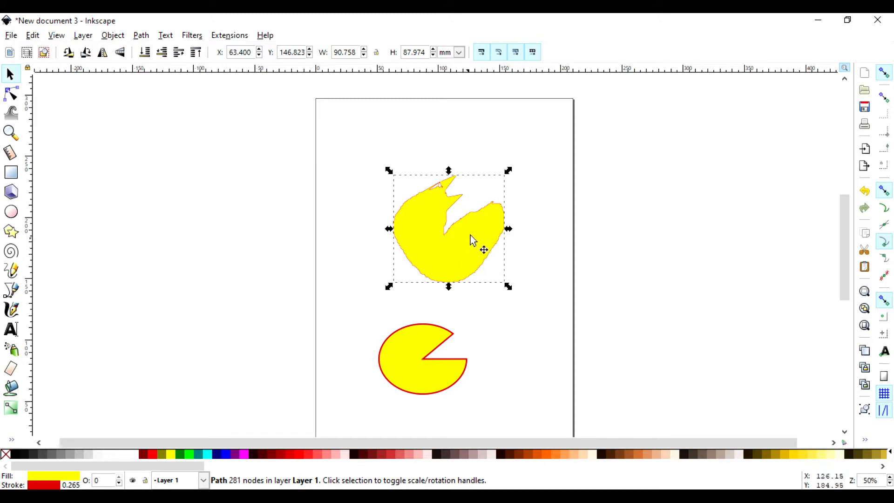
left_click(141, 36)
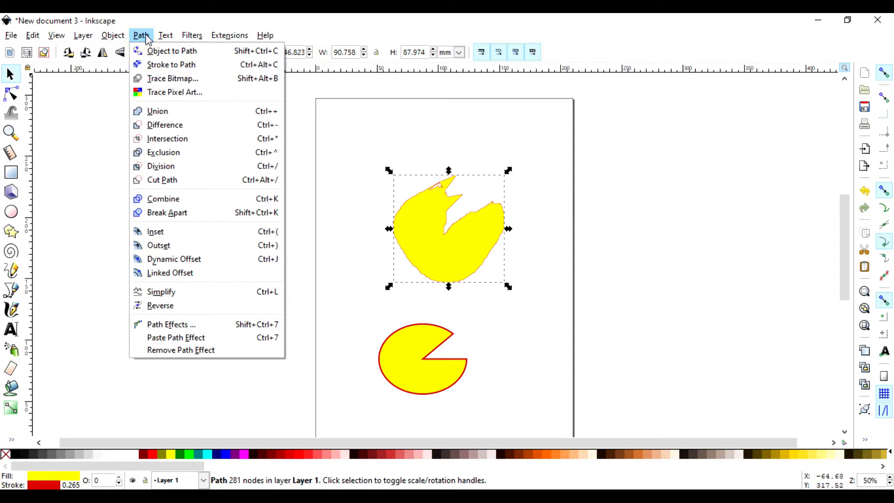
left_click(174, 292)
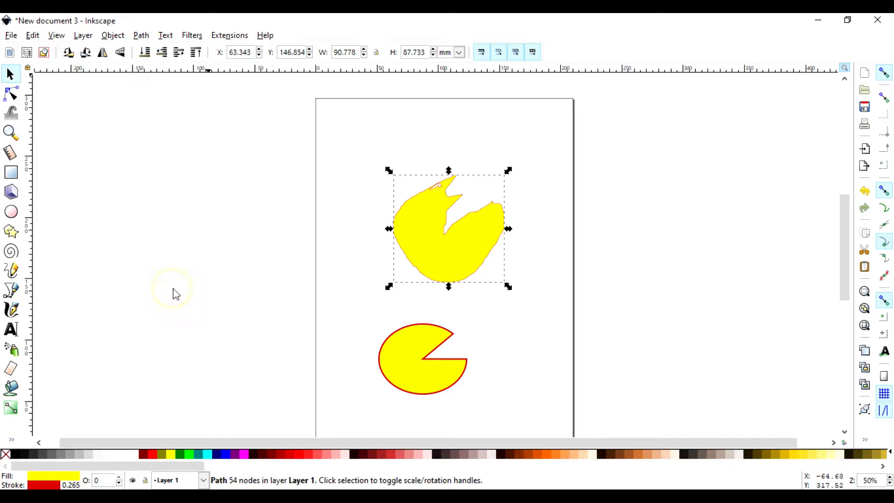
left_click(421, 275)
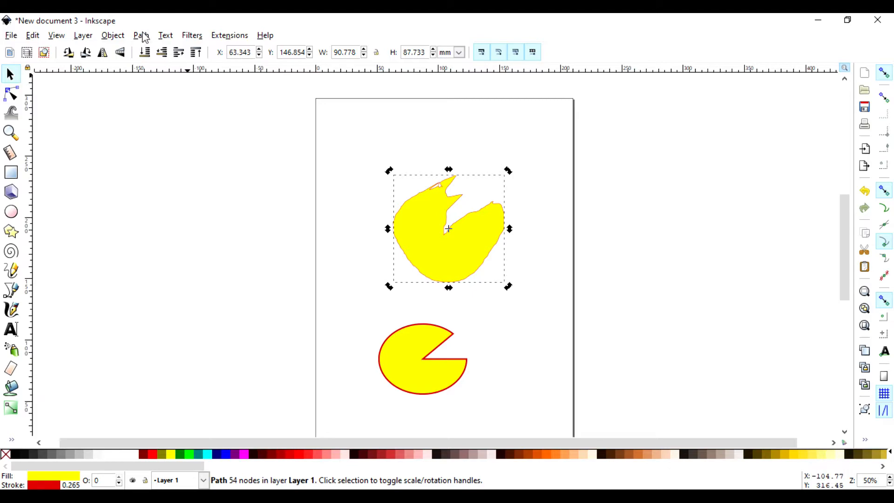
left_click(141, 35)
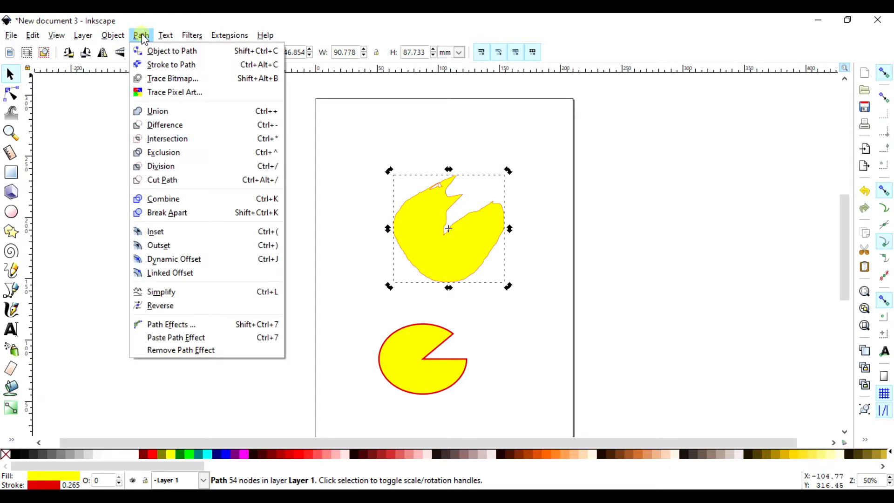
left_click(198, 293)
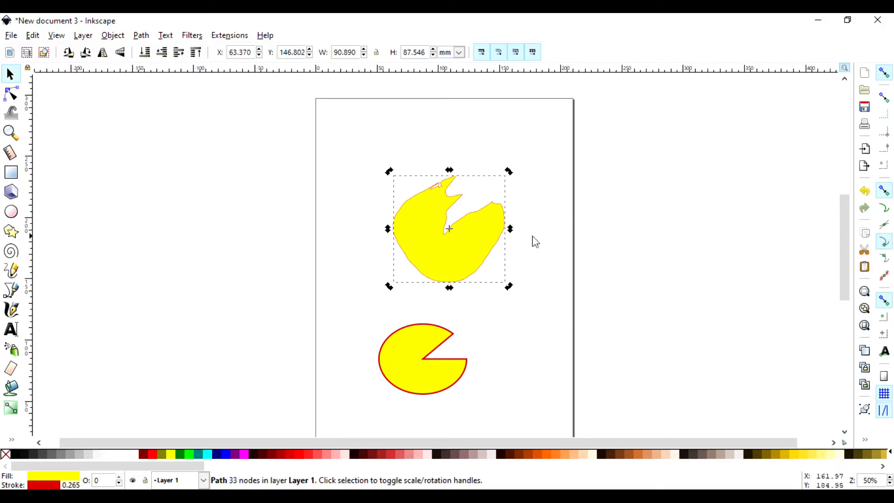
Display the freehand path's nodes and simplify the path two more times
left_click(535, 234)
double_click(486, 261)
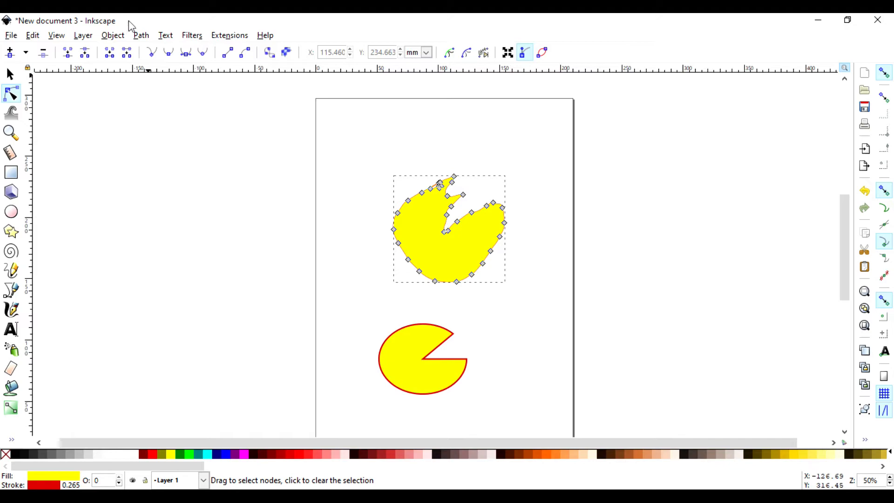
left_click(141, 36)
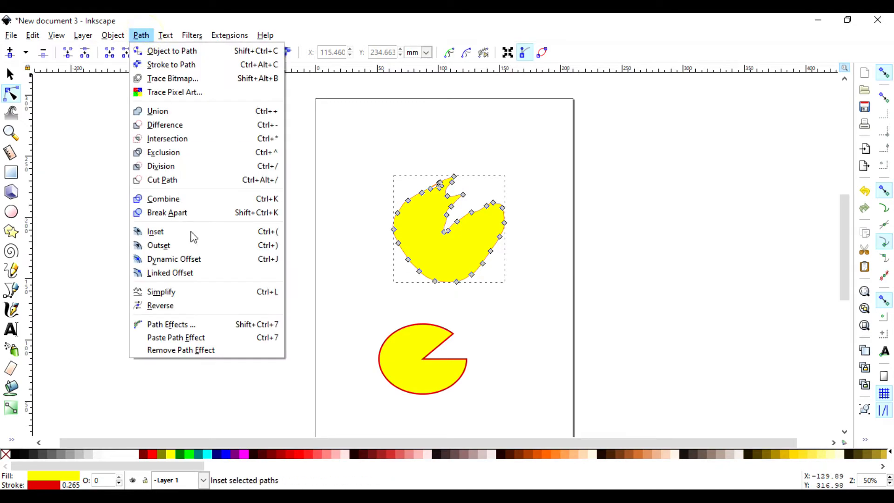
left_click(192, 289)
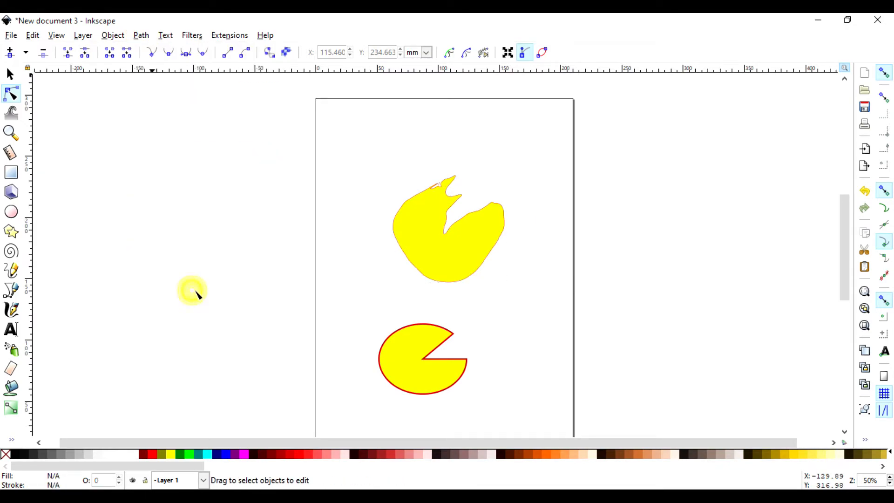
left_click(409, 258)
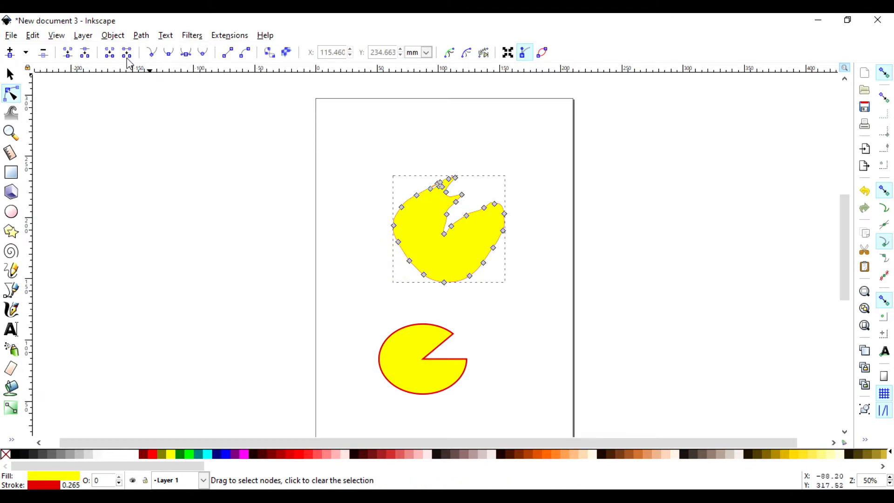
left_click(141, 35)
left_click(141, 35)
left_click(141, 35)
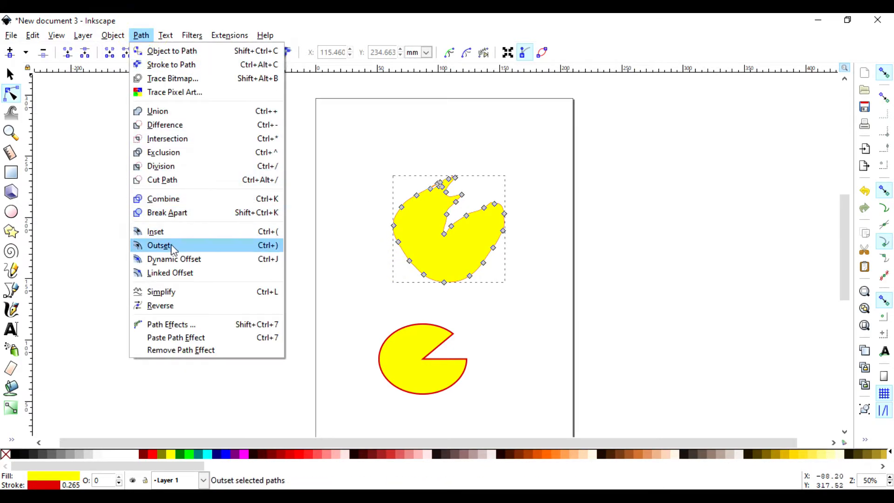
left_click(176, 293)
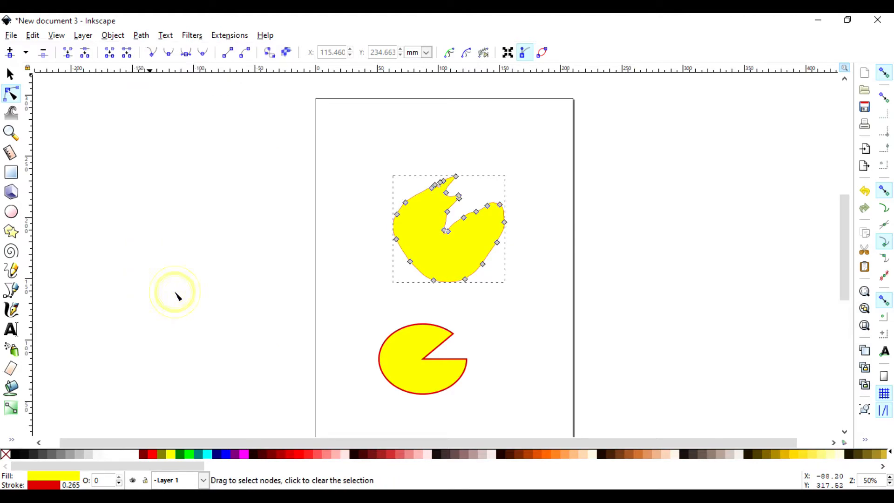
Deselect the simplified shape and set the Pencil tool's smoothing to 100
left_click(502, 285)
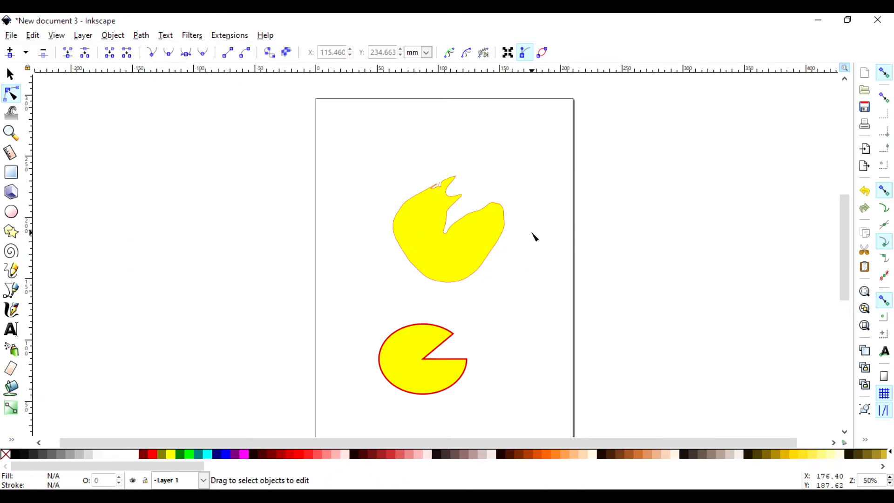
left_click(10, 274)
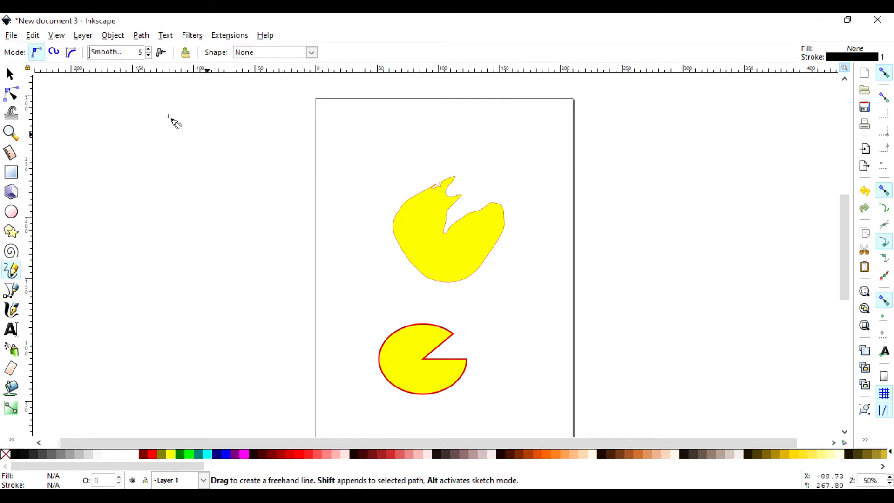
left_click(148, 49)
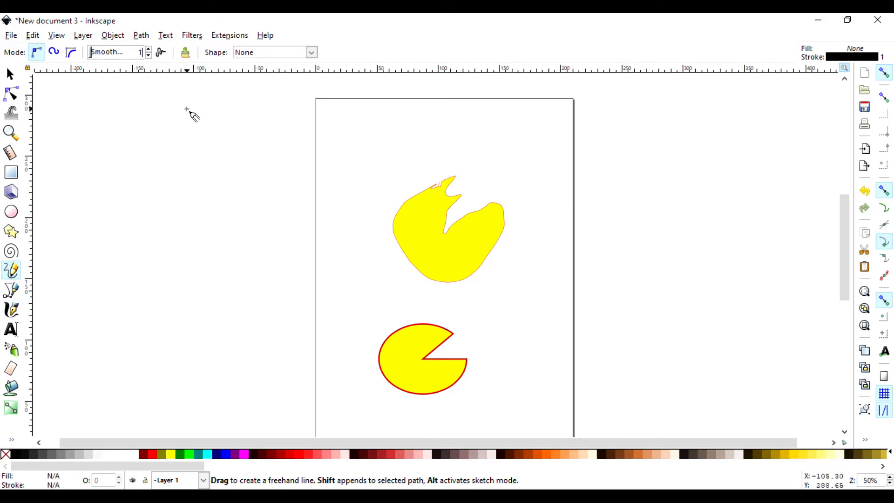
key("Return")
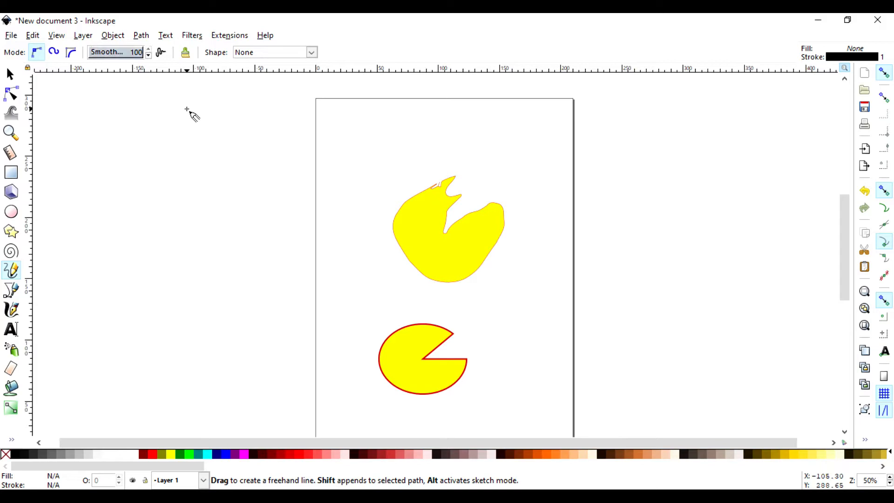
Draw a small closed freehand loop above the yellow shape and a notched circle about 110 by 113 mm left of the page
mouse_move(396, 120)
left_mouse_down()
mouse_move(362, 138)
mouse_move(362, 166)
mouse_move(385, 185)
mouse_move(411, 178)
left_mouse_up()
mouse_move(438, 137)
left_mouse_down()
mouse_move(402, 161)
mouse_move(400, 123)
left_mouse_up()
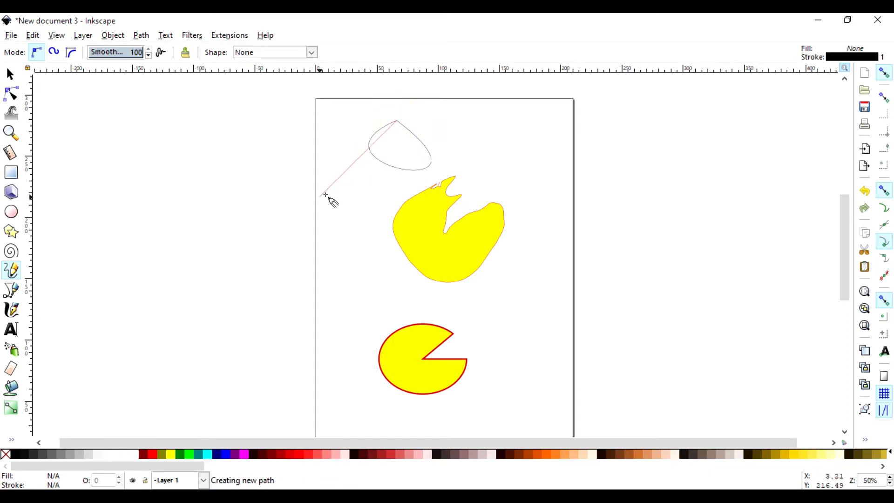
left_click(406, 128)
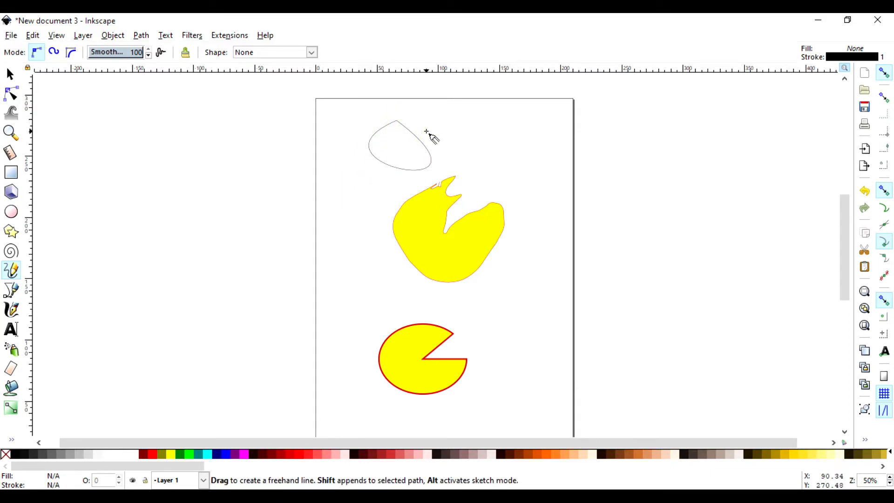
mouse_move(207, 153)
left_mouse_down()
mouse_move(179, 152)
mouse_move(141, 181)
mouse_move(124, 236)
mouse_move(209, 304)
mouse_move(272, 260)
mouse_move(278, 222)
mouse_move(271, 195)
mouse_move(208, 219)
mouse_move(207, 153)
left_mouse_up()
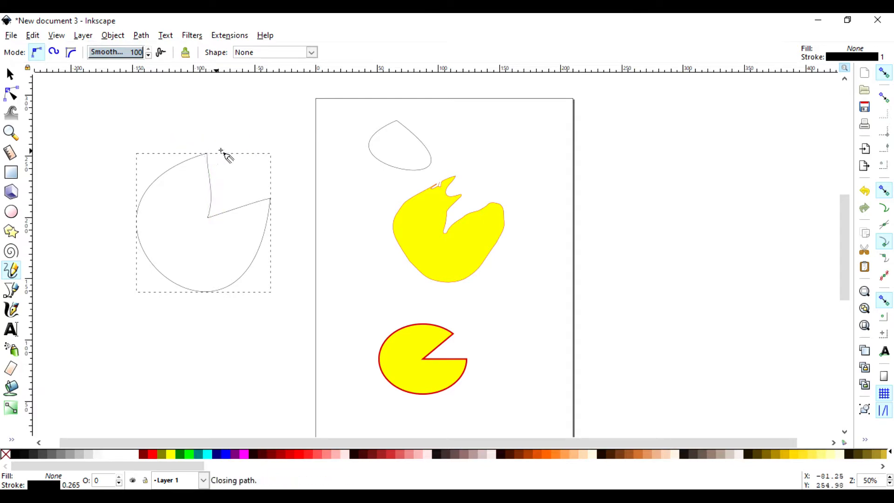
Reshape the freehand notched circle, moving its notch node to about X -95, Y 212 mm and its upper tip to about X -81, Y 261 mm
left_click(11, 75)
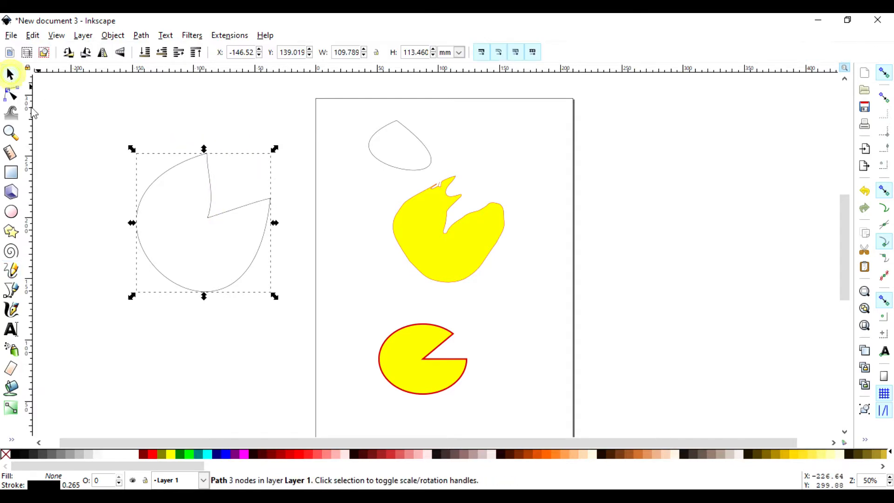
double_click(226, 216)
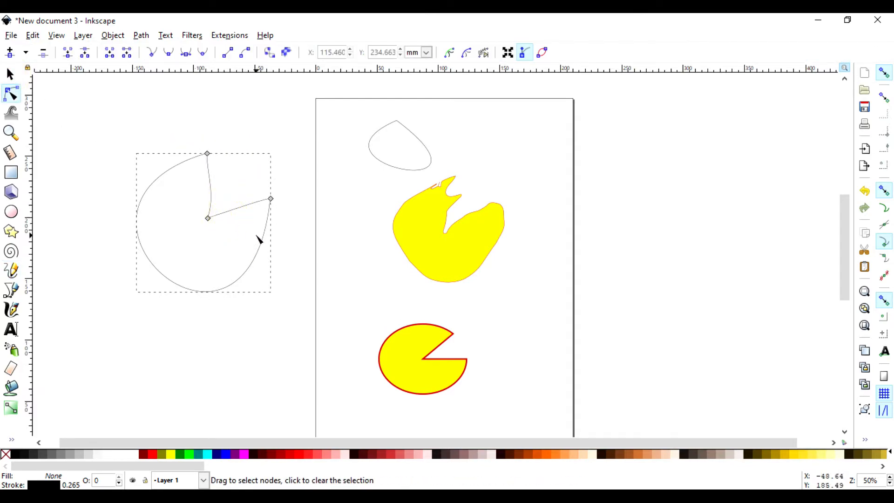
mouse_move(208, 217)
left_mouse_down()
mouse_move(235, 190)
mouse_move(194, 222)
left_mouse_up()
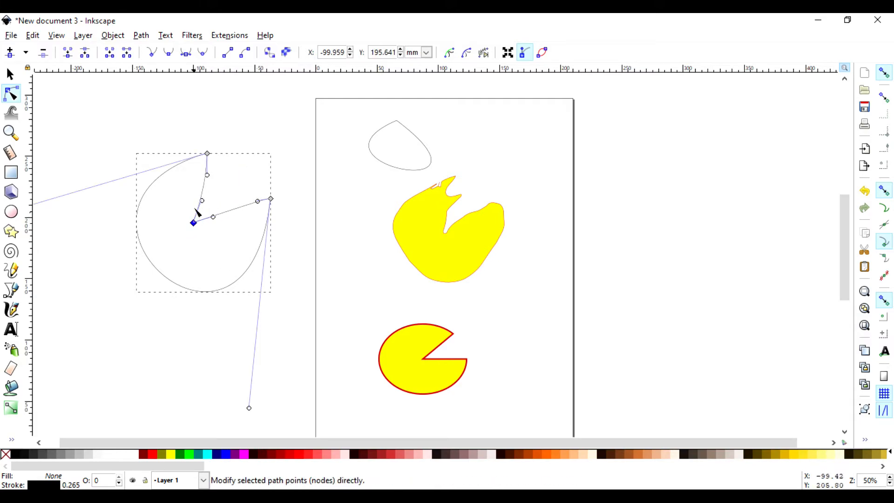
left_click_drag(207, 153, 187, 160)
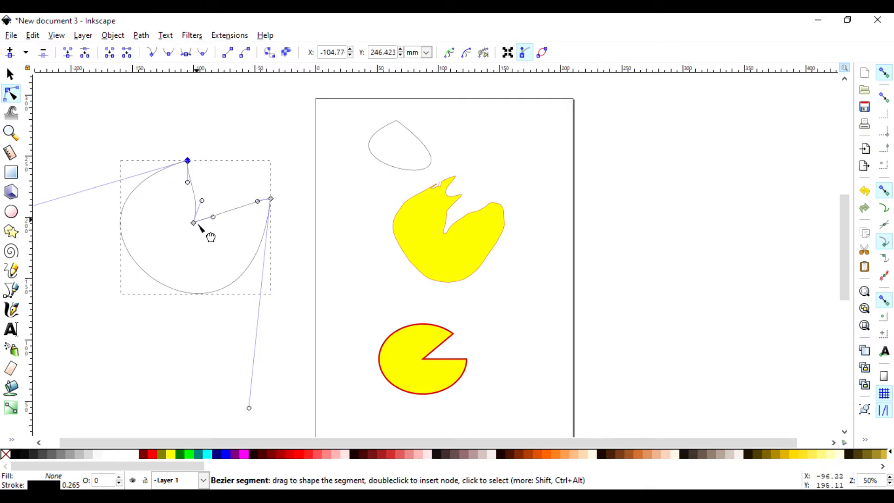
left_click_drag(194, 223, 229, 169)
left_click_drag(212, 189, 198, 209)
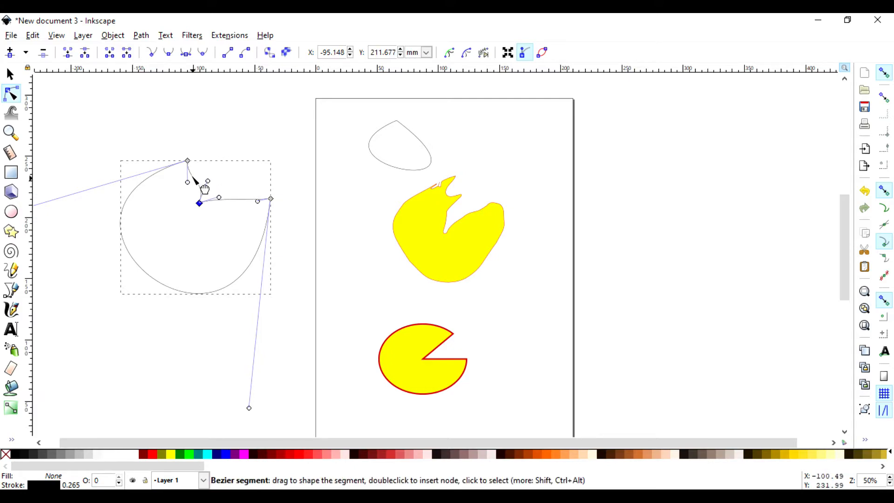
left_click_drag(188, 161, 217, 143)
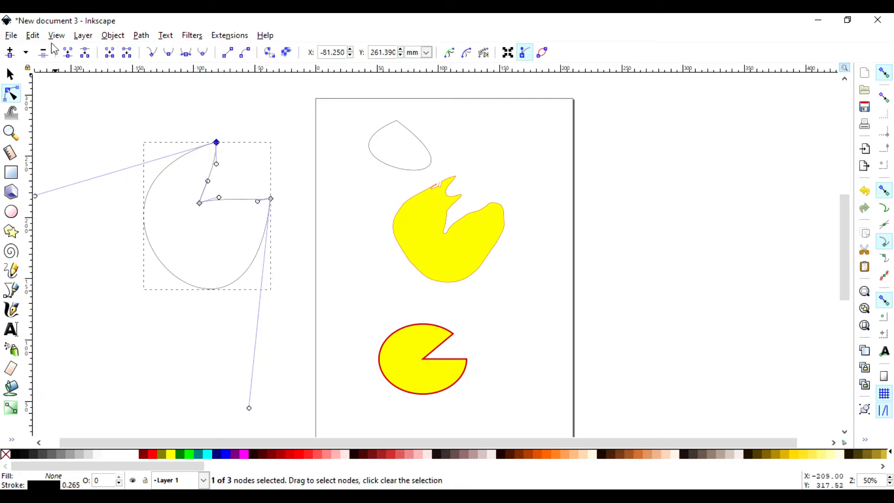
Set the Pencil tool's smoothing to 5
left_click(12, 273)
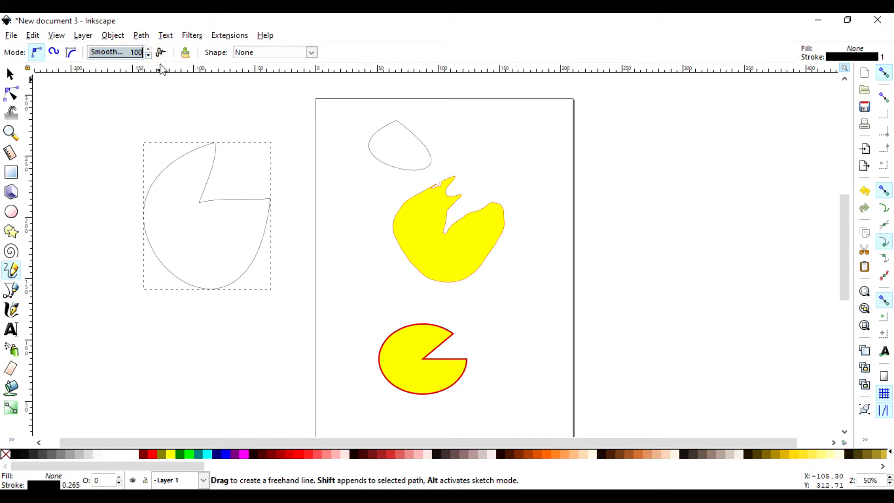
key("BackSpace")
key("BackSpace")
type("5")
key("Return")
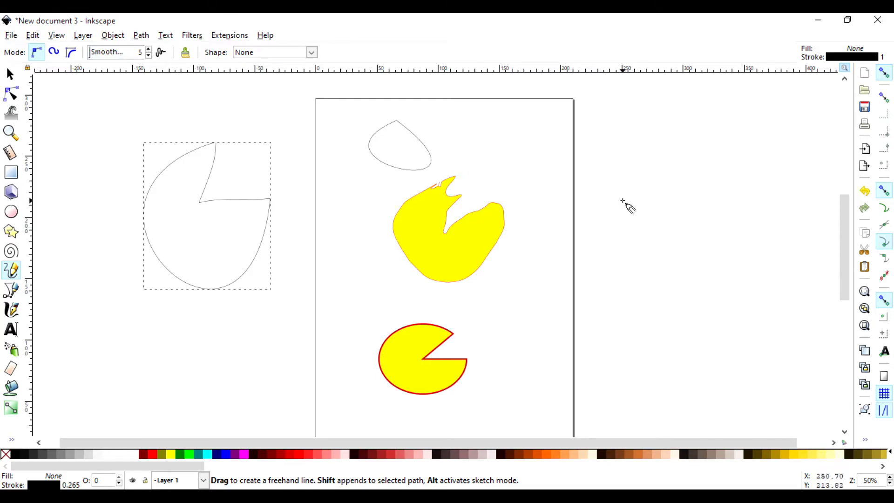
Handwrite a five-letter name in separate freehand strokes on the empty canvas right of the page
mouse_move(604, 196)
left_mouse_down()
mouse_move(607, 251)
mouse_move(647, 239)
mouse_move(631, 215)
mouse_move(651, 188)
mouse_move(676, 242)
mouse_move(717, 254)
left_mouse_up()
mouse_move(705, 204)
left_mouse_down()
mouse_move(729, 238)
mouse_move(733, 186)
mouse_move(760, 227)
left_mouse_up()
left_click_drag(806, 184, 775, 246)
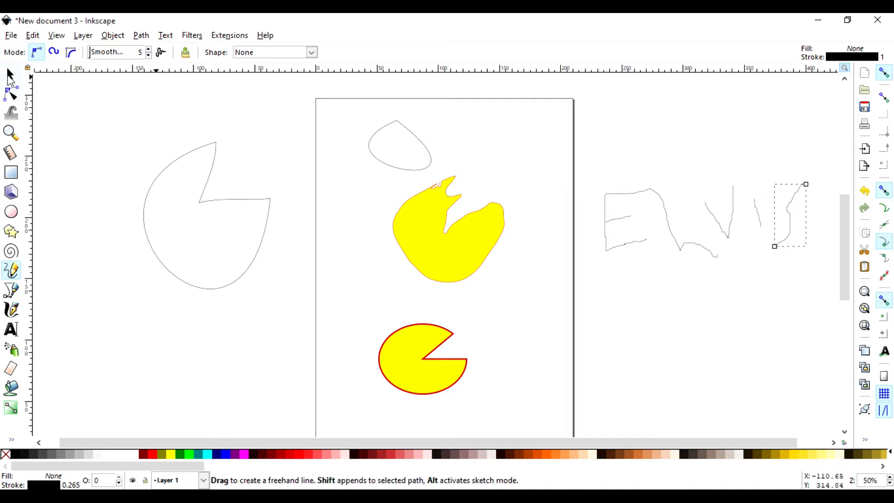
Examine the nodes of the handwritten V, I, S and L strokes one after another
left_click(10, 73)
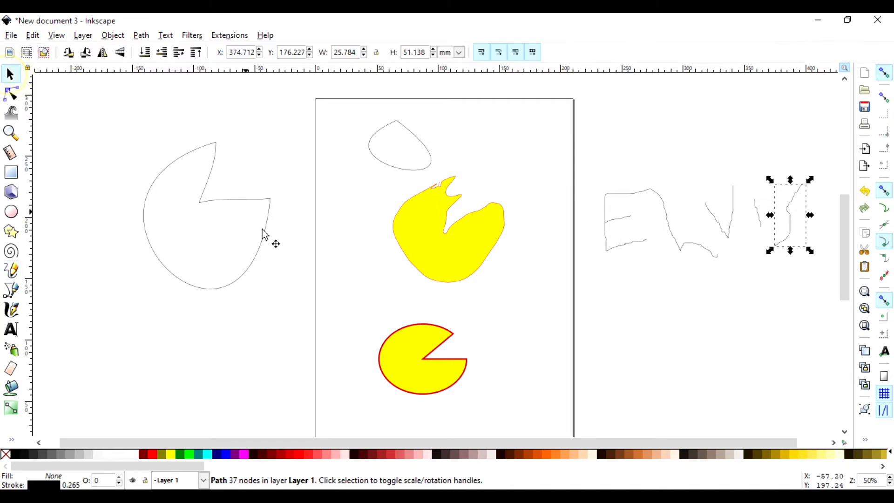
double_click(717, 222)
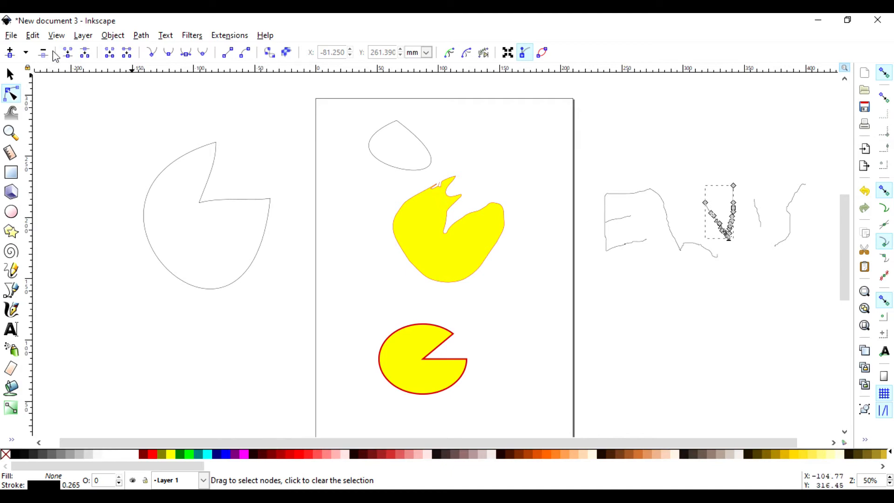
left_click(760, 221)
left_click(795, 221)
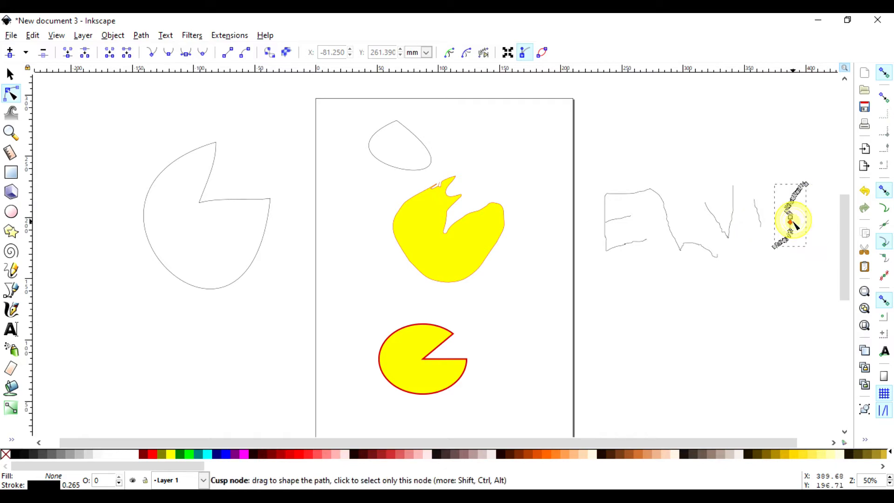
left_click(677, 235)
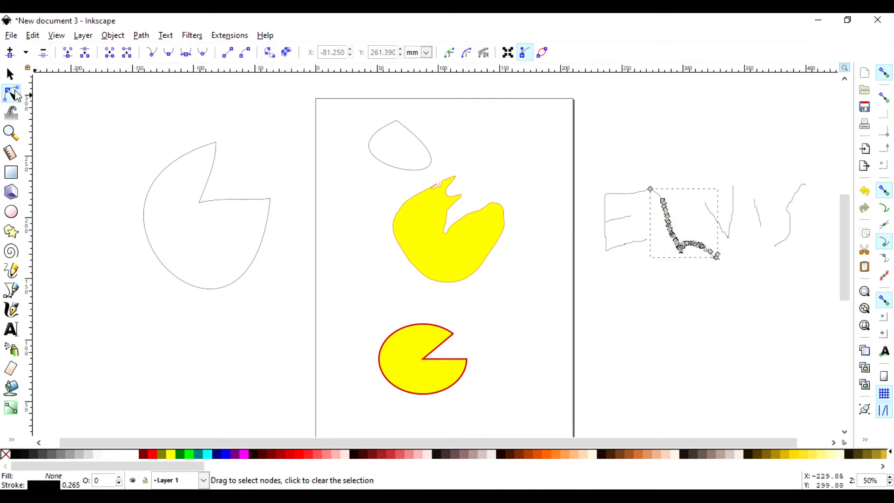
Compare the handwritten L stroke's transform handles with its nodes by alternating between object selection and node editing
left_click(18, 75)
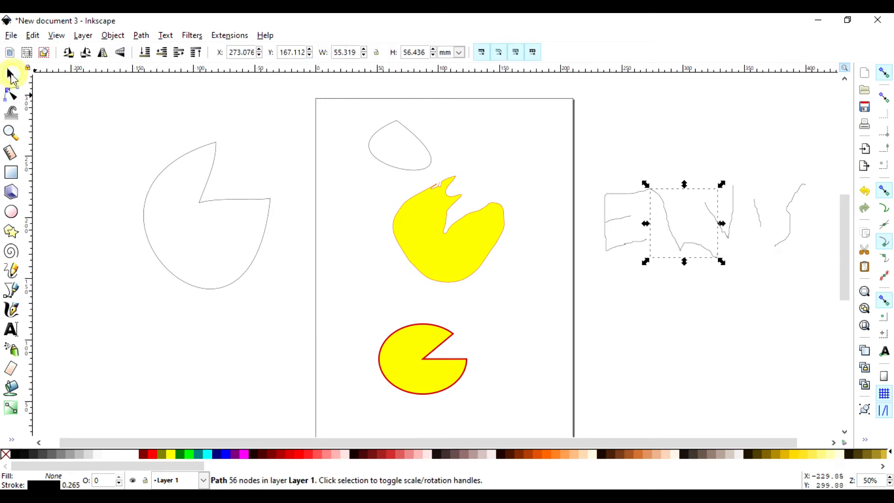
left_click(683, 248)
double_click(699, 244)
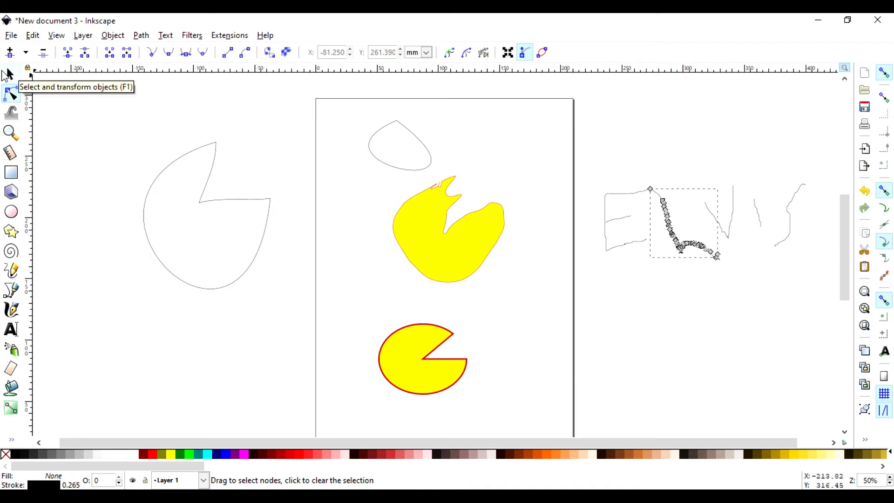
left_click(9, 73)
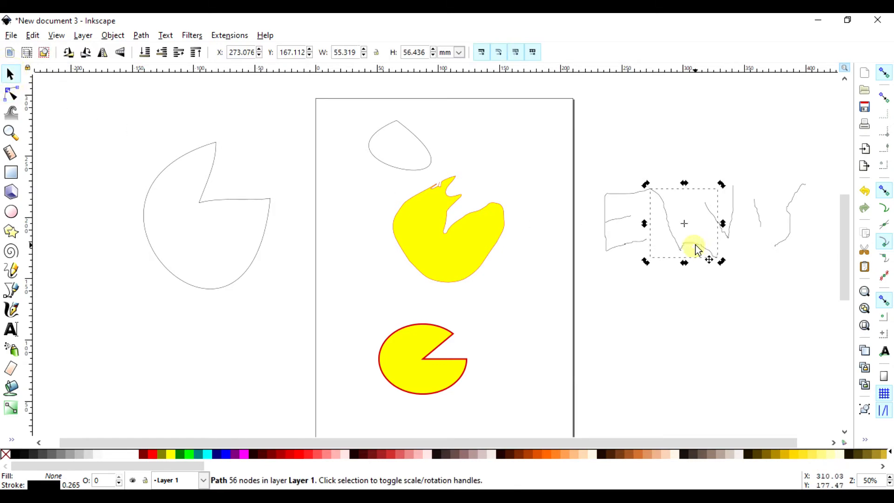
left_click(714, 256)
mouse_move(706, 235)
left_mouse_down()
mouse_move(703, 253)
mouse_move(735, 284)
mouse_move(723, 254)
mouse_move(689, 240)
left_mouse_up()
double_click(692, 248)
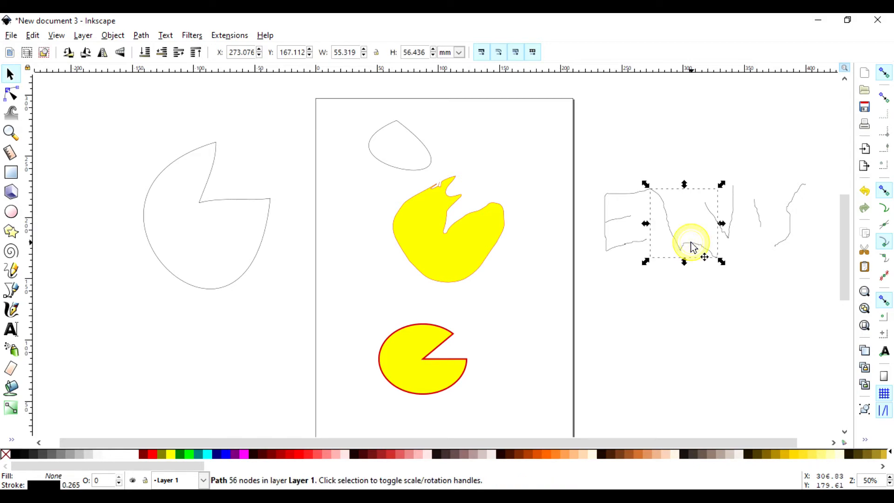
Delete the 14 nodes at the right end of the handwritten L stroke's tail
mouse_move(723, 290)
left_mouse_down()
mouse_move(707, 286)
mouse_move(695, 236)
mouse_move(717, 279)
mouse_move(719, 246)
left_mouse_up()
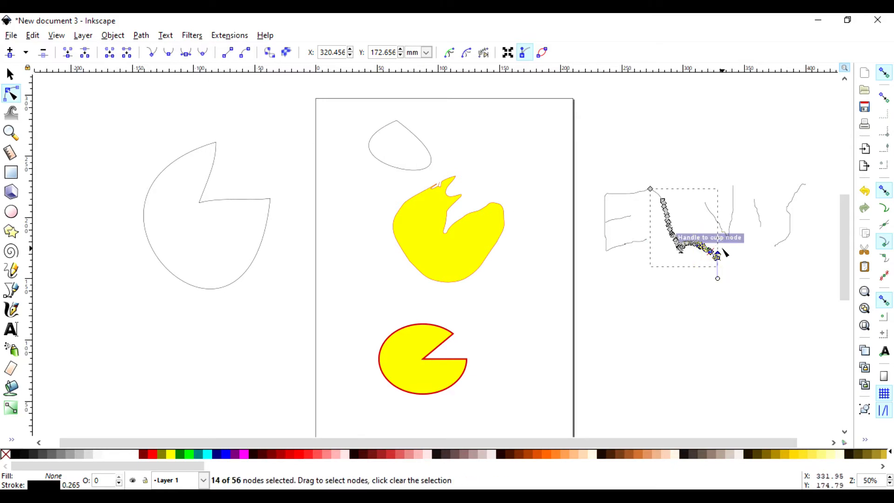
scroll(725, 251, "down", 1)
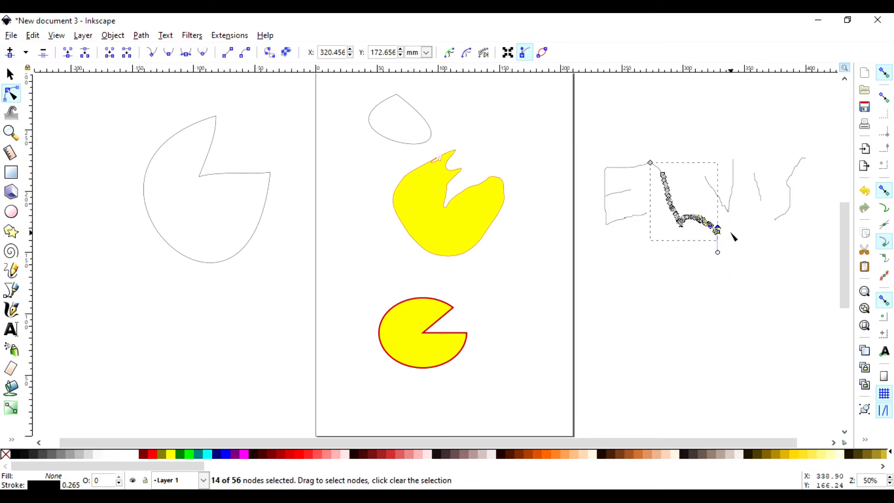
scroll(733, 237, "up", 6)
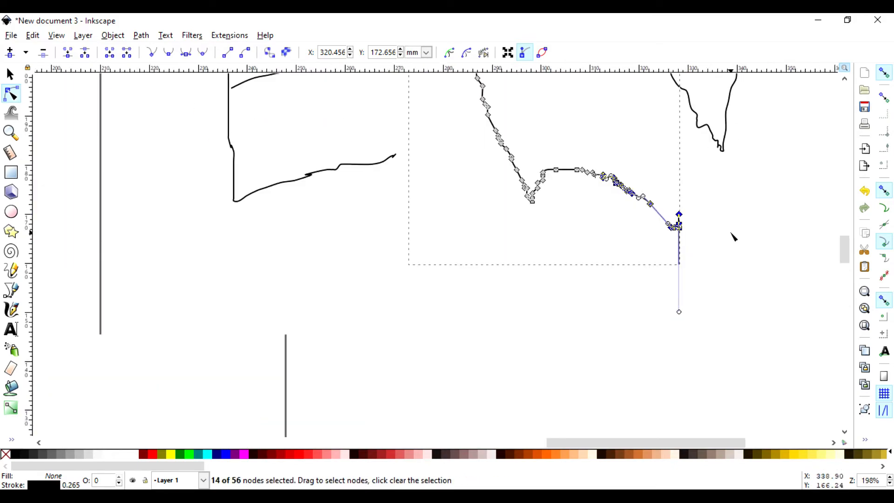
left_click(708, 231)
left_click(656, 284)
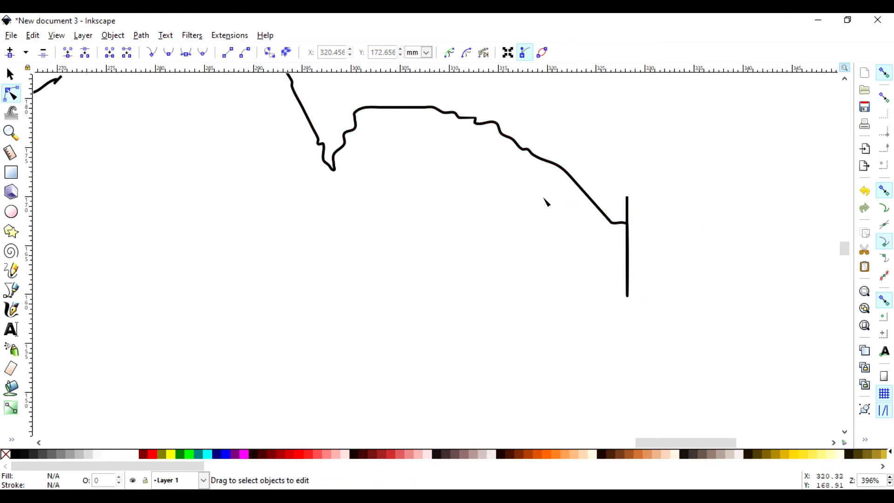
left_click(568, 176)
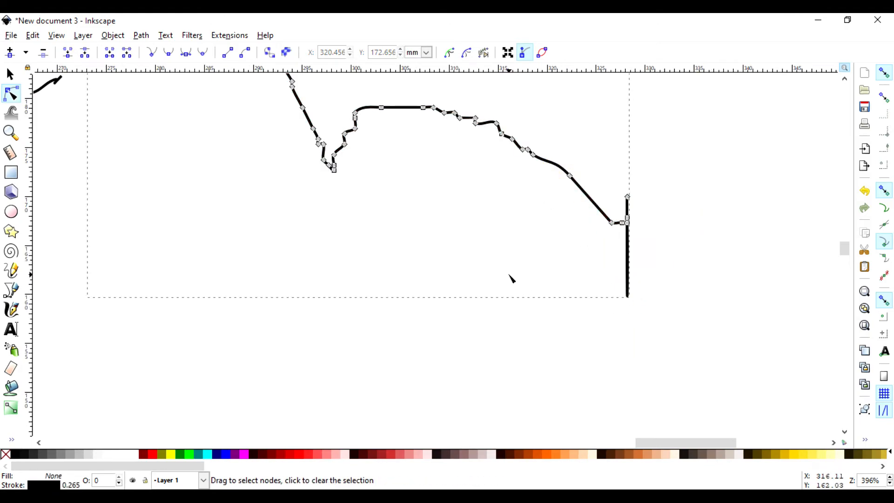
left_click_drag(471, 311, 683, 116)
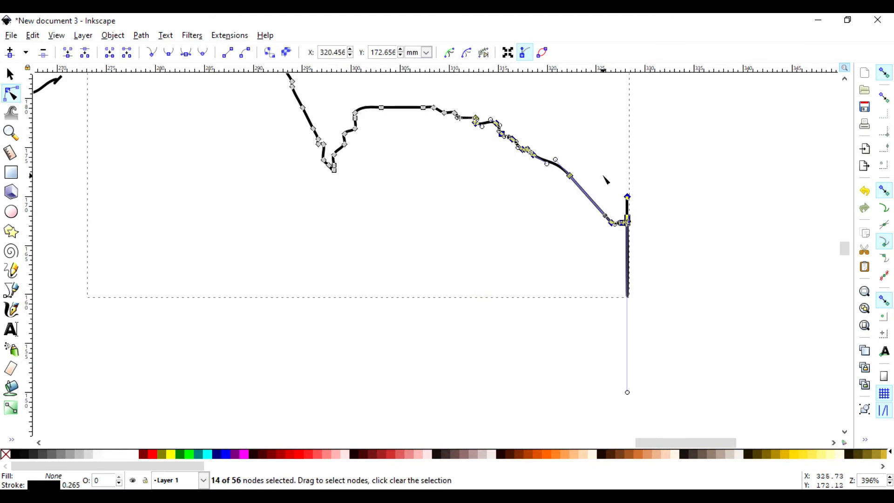
key("Delete")
Draw a rectangle about 114 by 61 mm above the handwritten letters
scroll(610, 204, "up", 7)
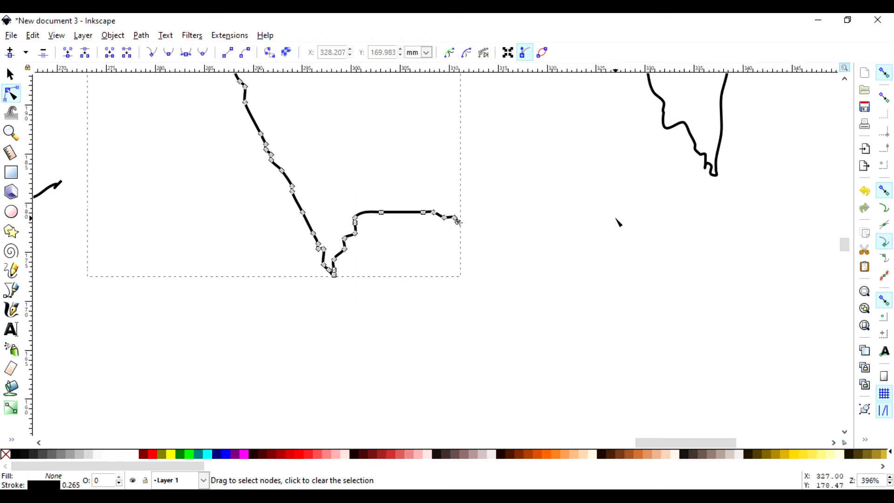
left_click_drag(643, 438, 585, 424)
scroll(594, 372, "down", 5)
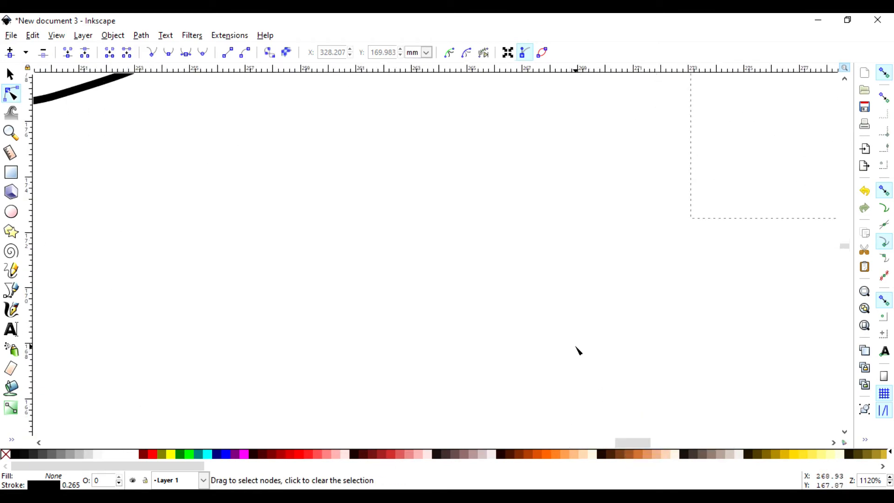
scroll(585, 333, "up", 3)
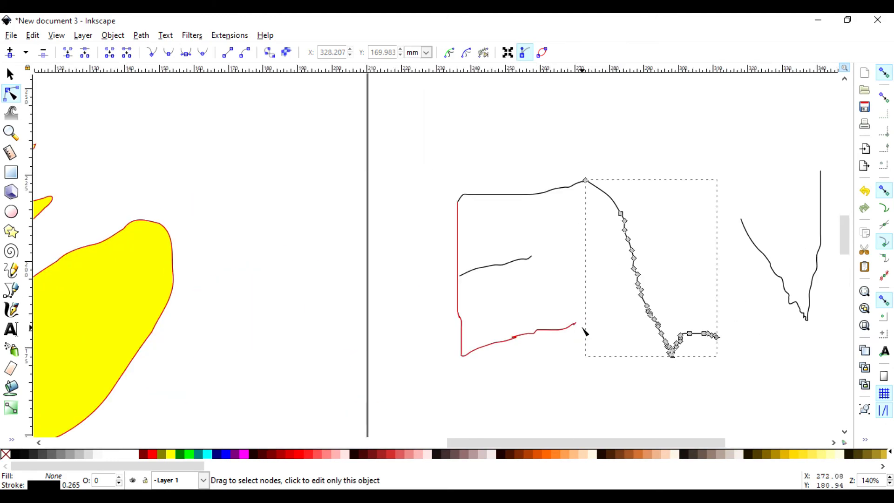
scroll(585, 330, "down", 5)
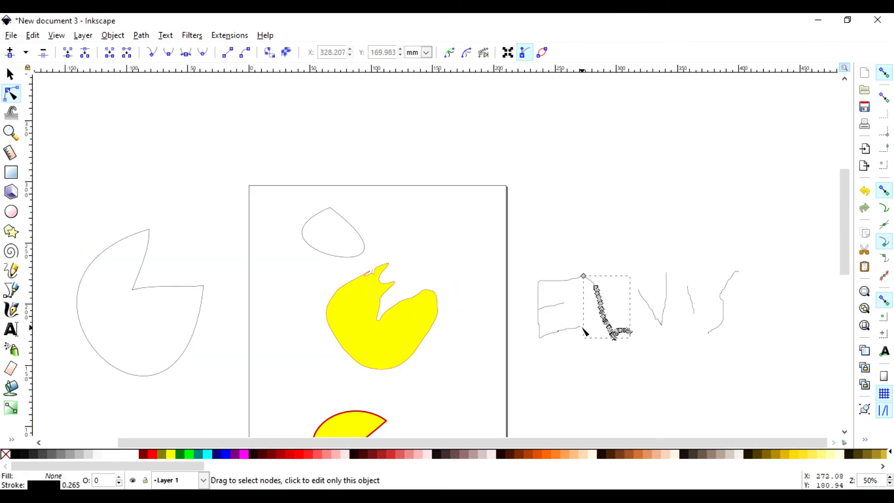
left_click(11, 173)
left_click_drag(523, 128, 664, 203)
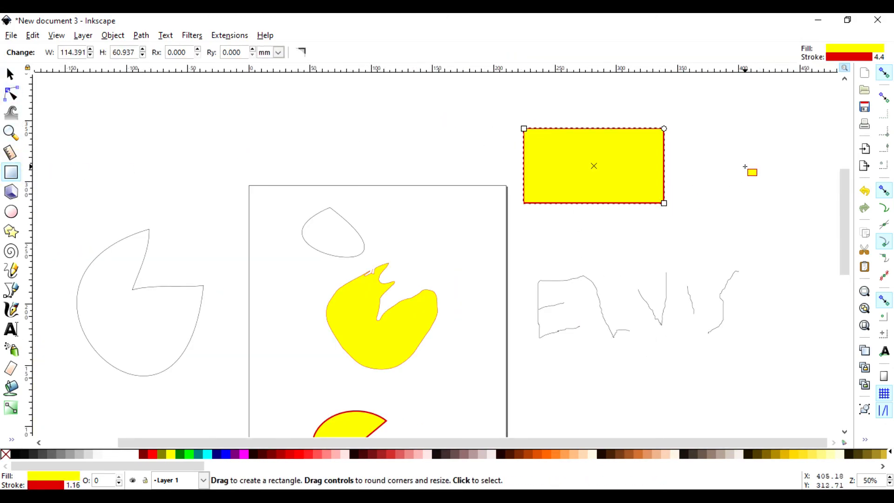
Convert the yellow rectangle to a path and open it for node editing
left_click(8, 70)
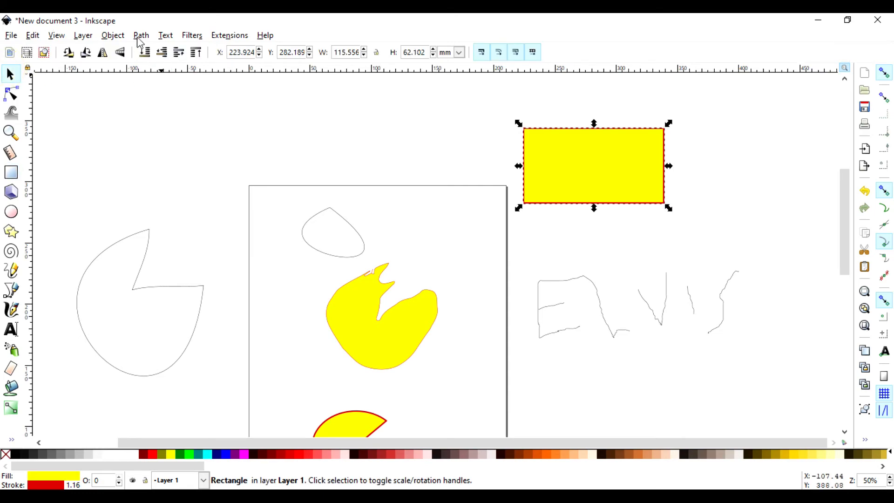
left_click(141, 35)
left_click(173, 50)
left_click(738, 152)
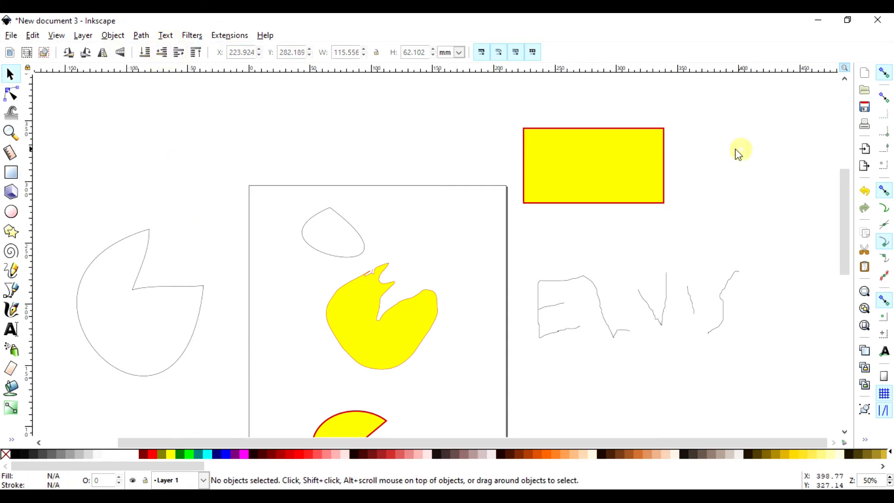
double_click(606, 130)
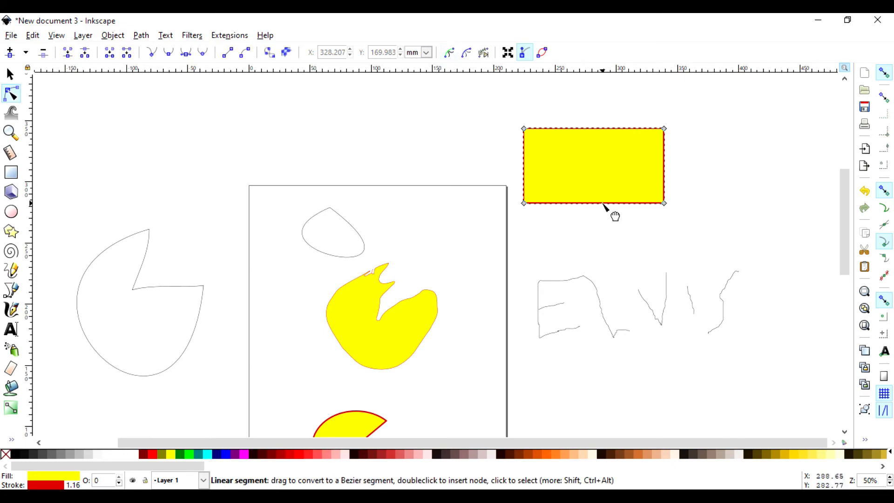
Insert a node midway on the rectangle path's top and right edges and pull each inward, the right one to about X 310, Y 308 mm
left_click(591, 130)
double_click(590, 129)
left_click_drag(590, 130, 596, 158)
left_click(665, 171)
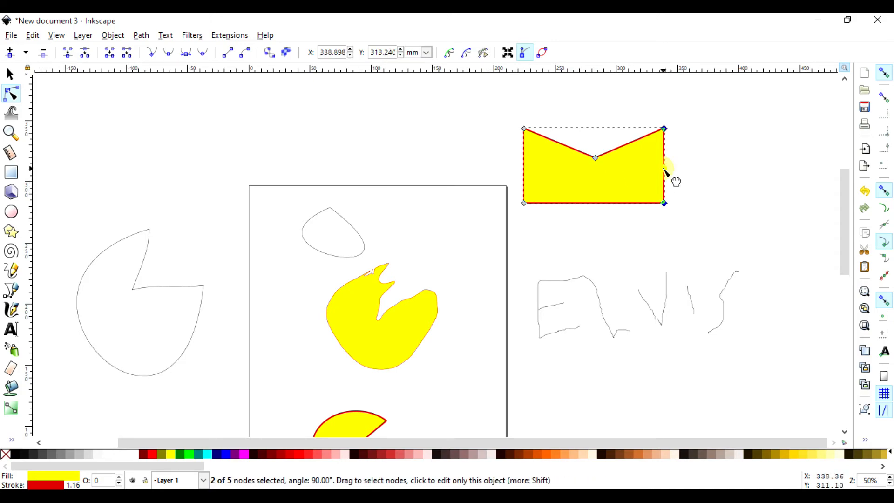
double_click(664, 171)
left_click_drag(664, 171, 628, 172)
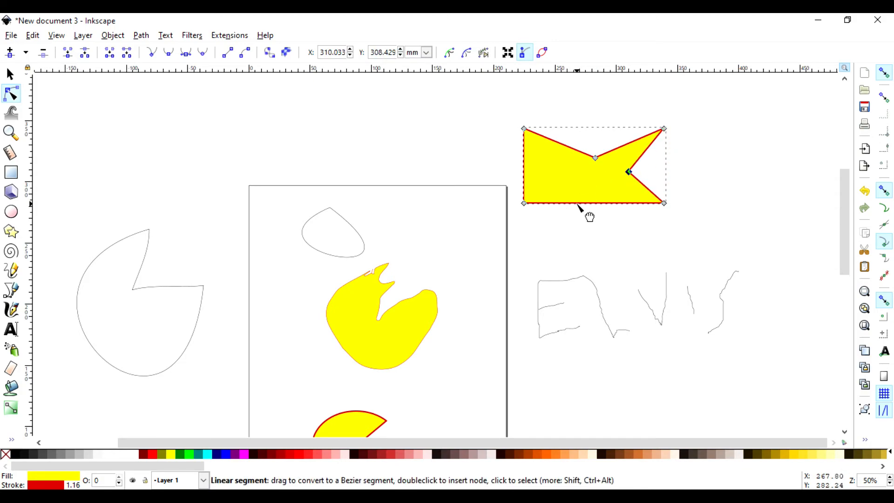
Insert inward-pulled nodes on the bottom and left edges at about (272, 303) and (259, 312) mm, and move the right inner node to about (297, 312)
left_click(582, 204)
double_click(582, 204)
left_click_drag(582, 203, 582, 179)
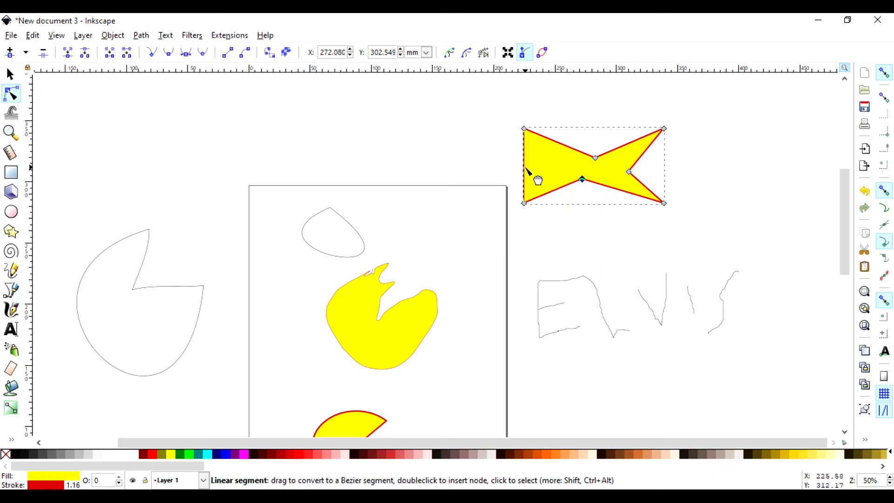
left_click(525, 169)
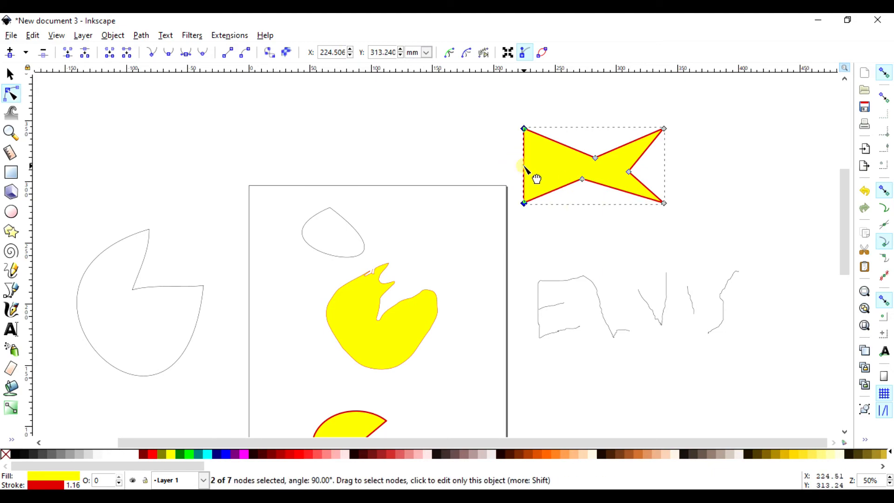
double_click(524, 167)
left_click_drag(524, 166, 567, 167)
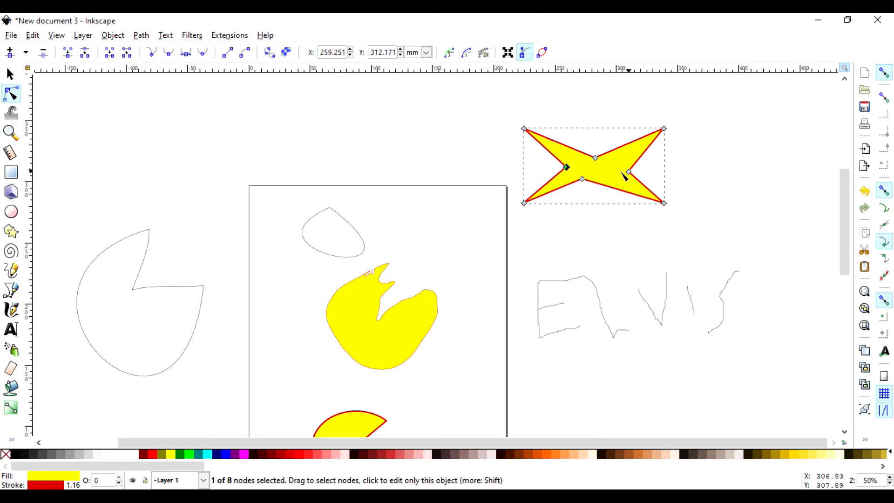
left_click_drag(628, 173, 612, 168)
left_click(733, 155)
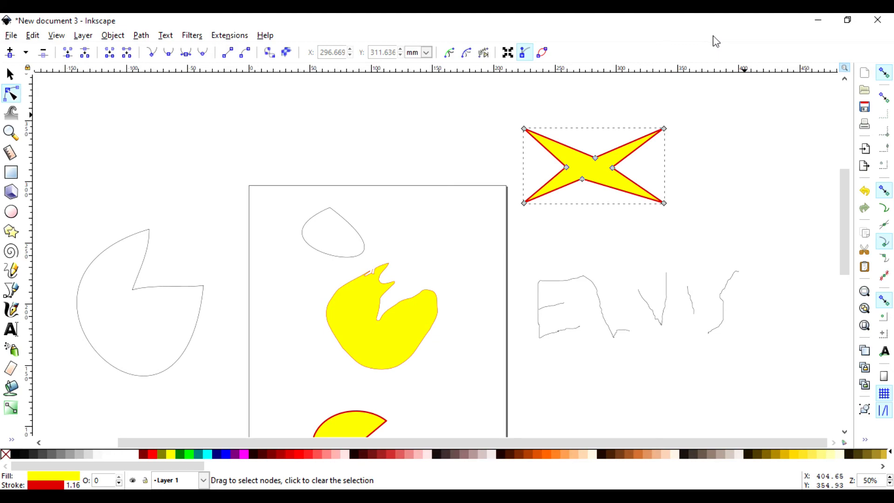
left_click(141, 36)
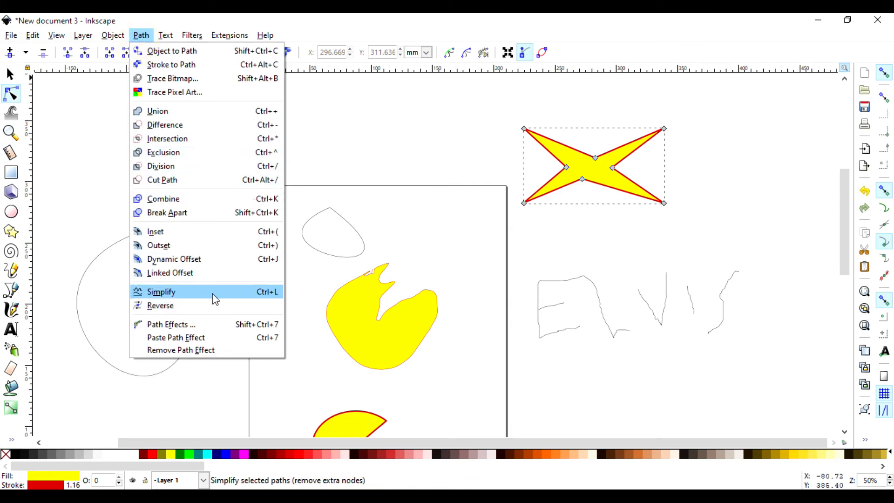
left_click(363, 144)
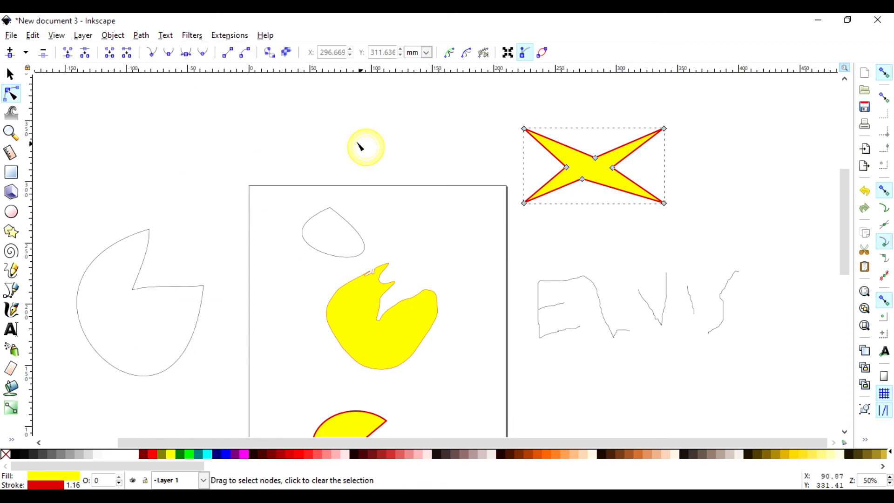
left_click(141, 37)
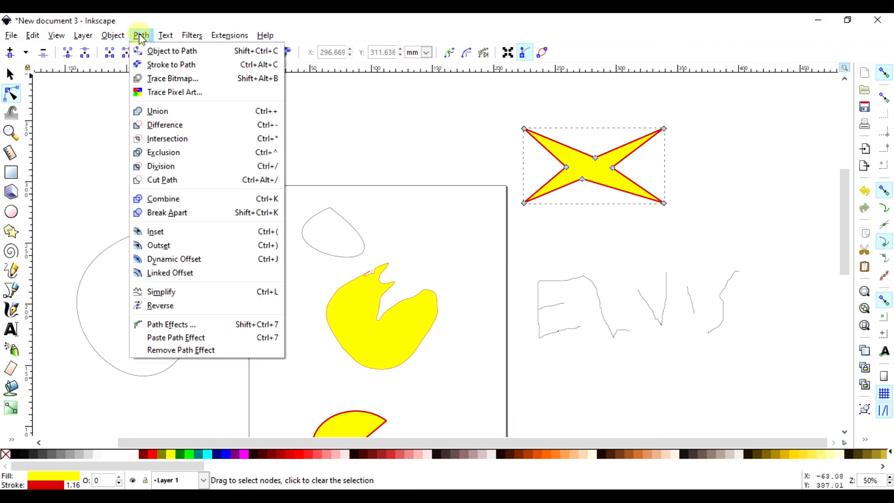
left_click(360, 144)
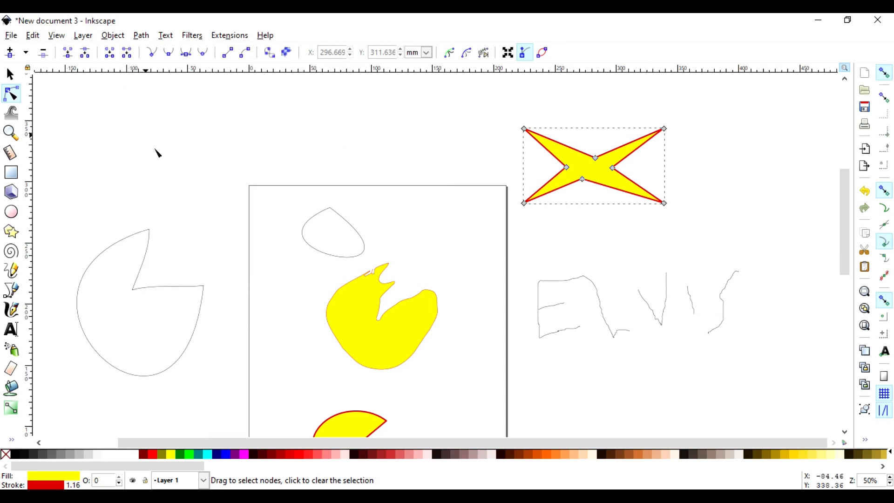
Set the Pencil tool's smoothing to 6 and start a freehand path beside the handwritten V
left_click(12, 272)
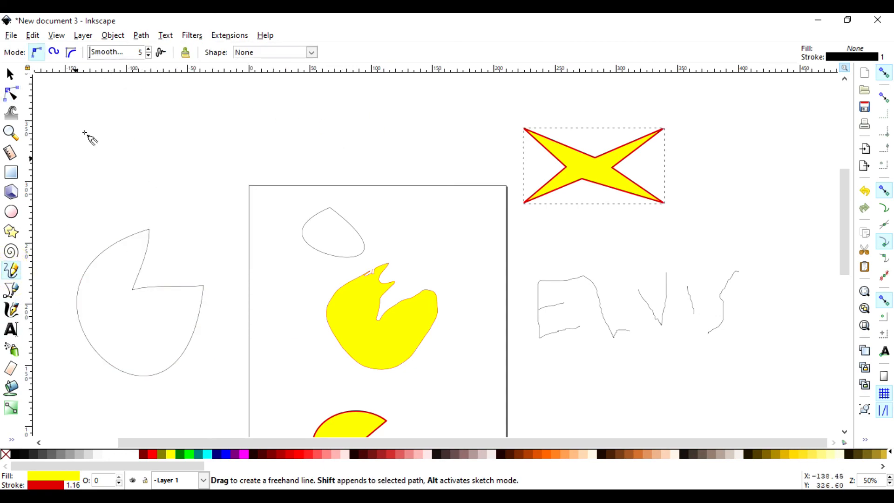
left_click(149, 51)
left_click_drag(635, 285, 630, 283)
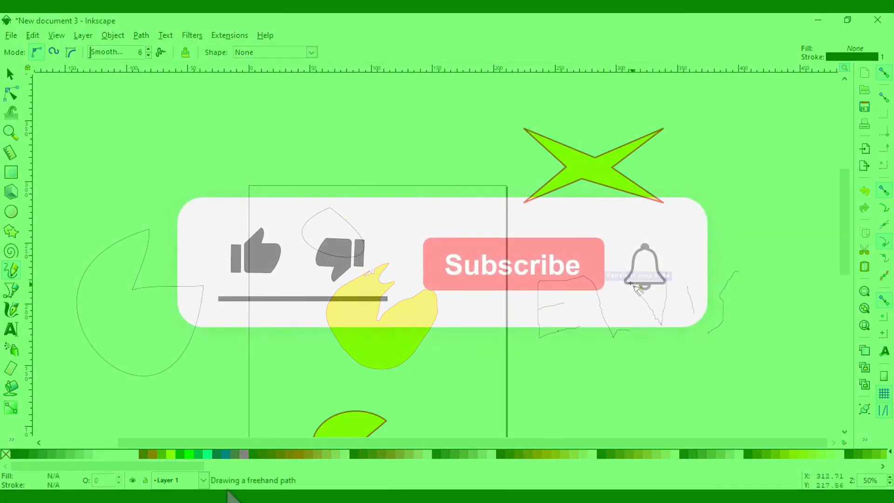